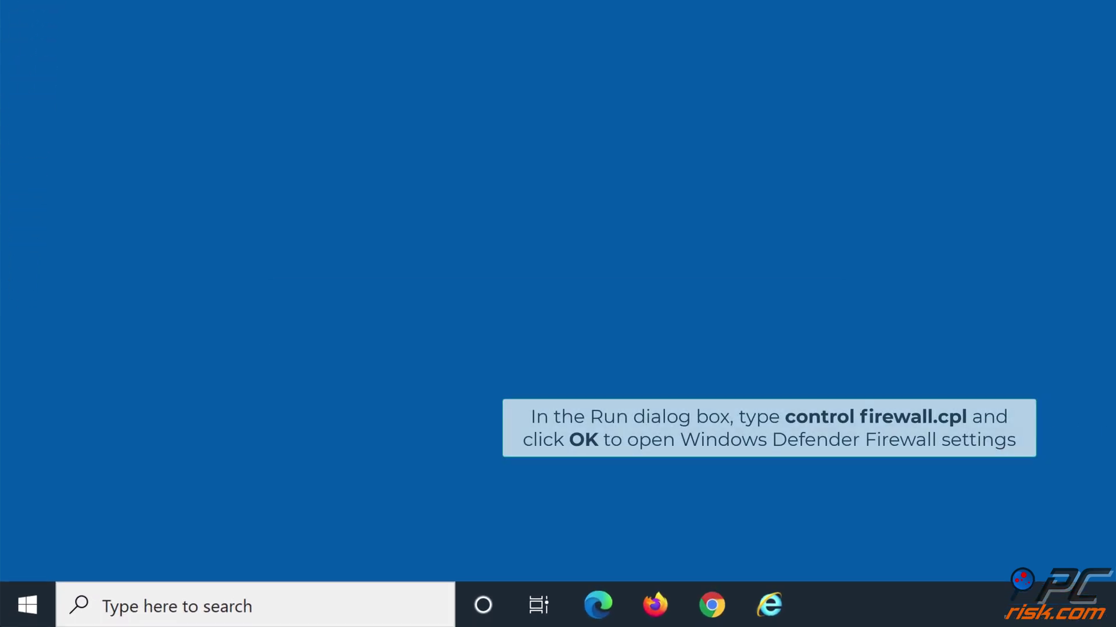
# Step: Run 'control firewall.cpl' from the Run box to launch Windows Defender Firewall
pyautogui.press('super+r')
pyautogui.write('c')
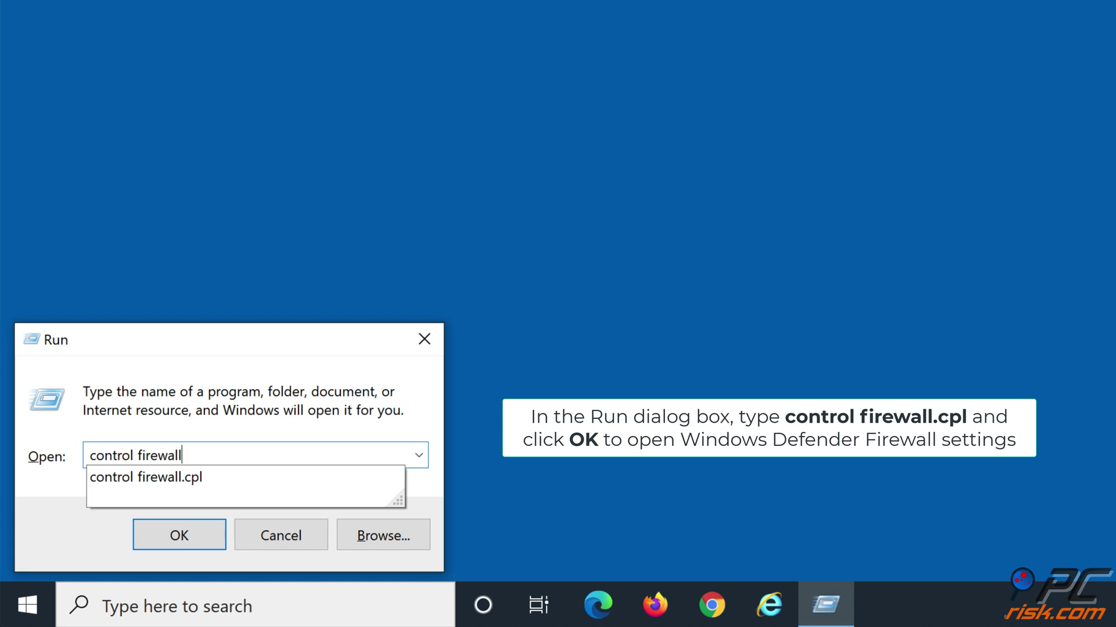
pyautogui.write('ontrol firewall.cpl')
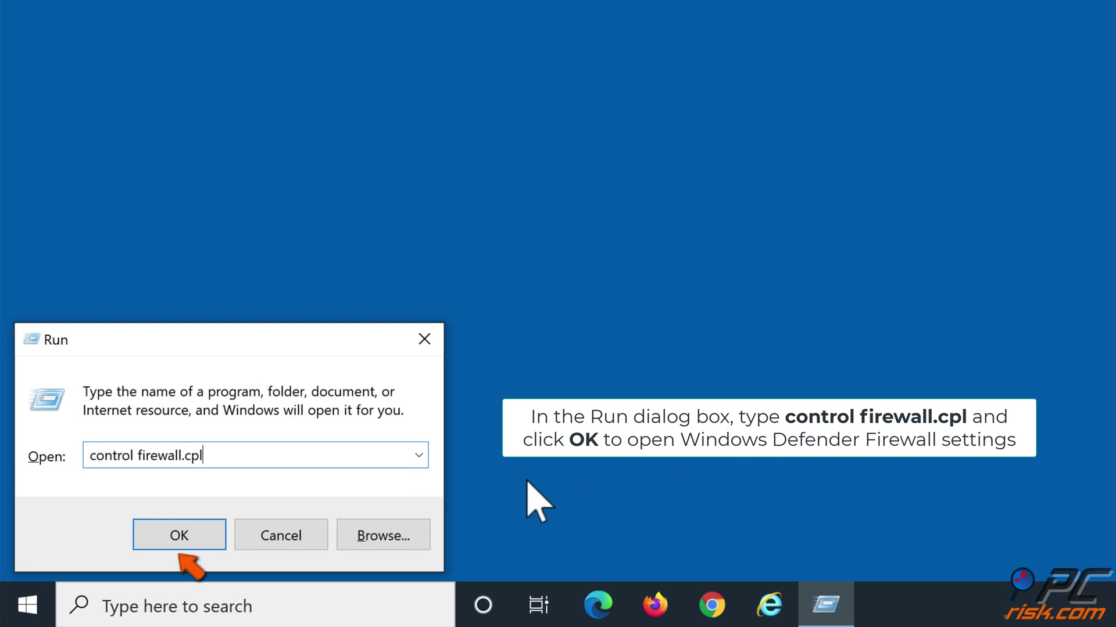
pyautogui.click(176, 537)
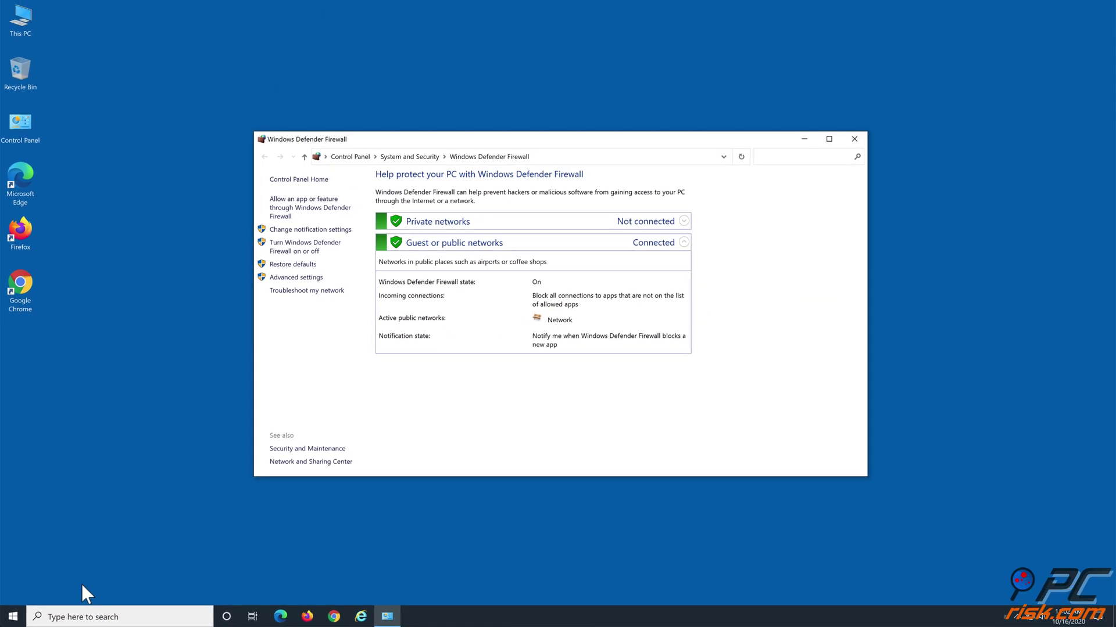
# Step: Go to the allowed apps list, enable changing settings, and start adding another app
pyautogui.click(341, 211)
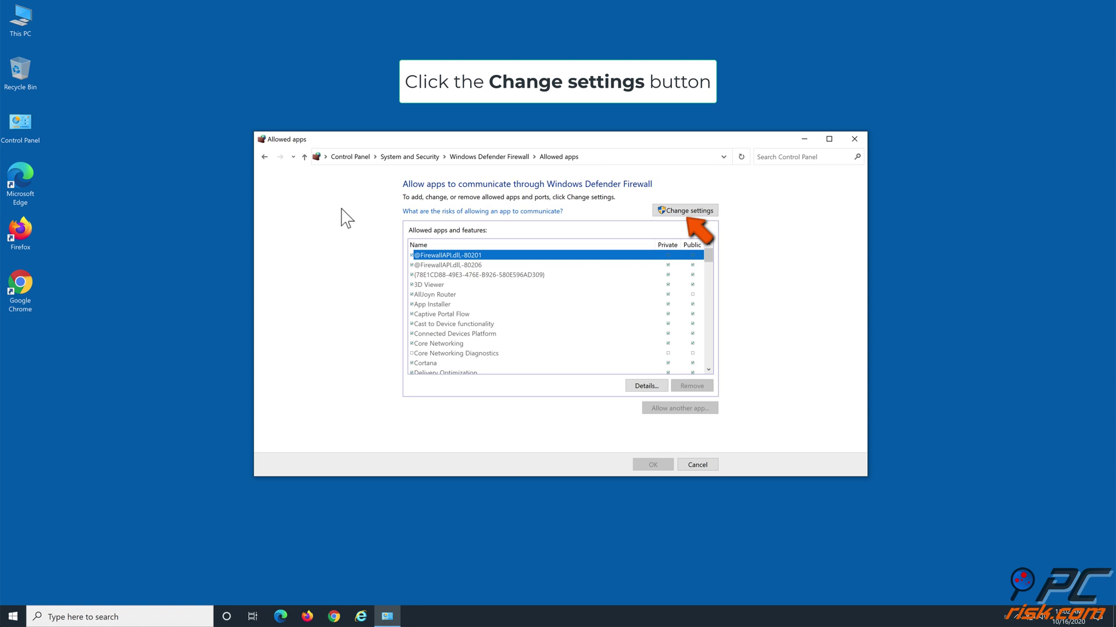
pyautogui.click(687, 212)
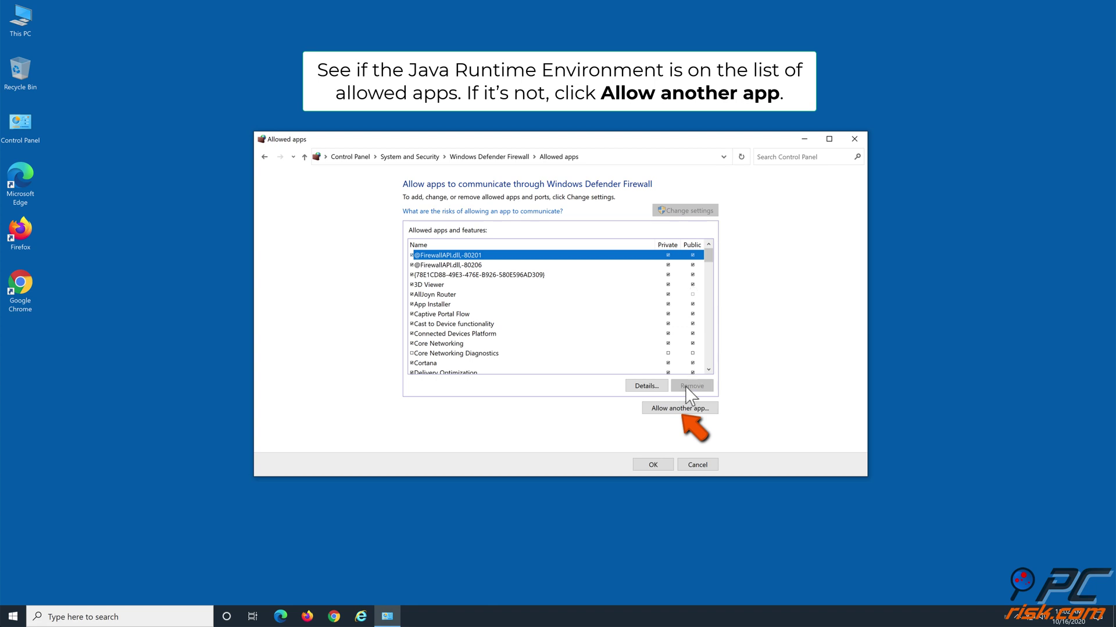
pyautogui.click(678, 409)
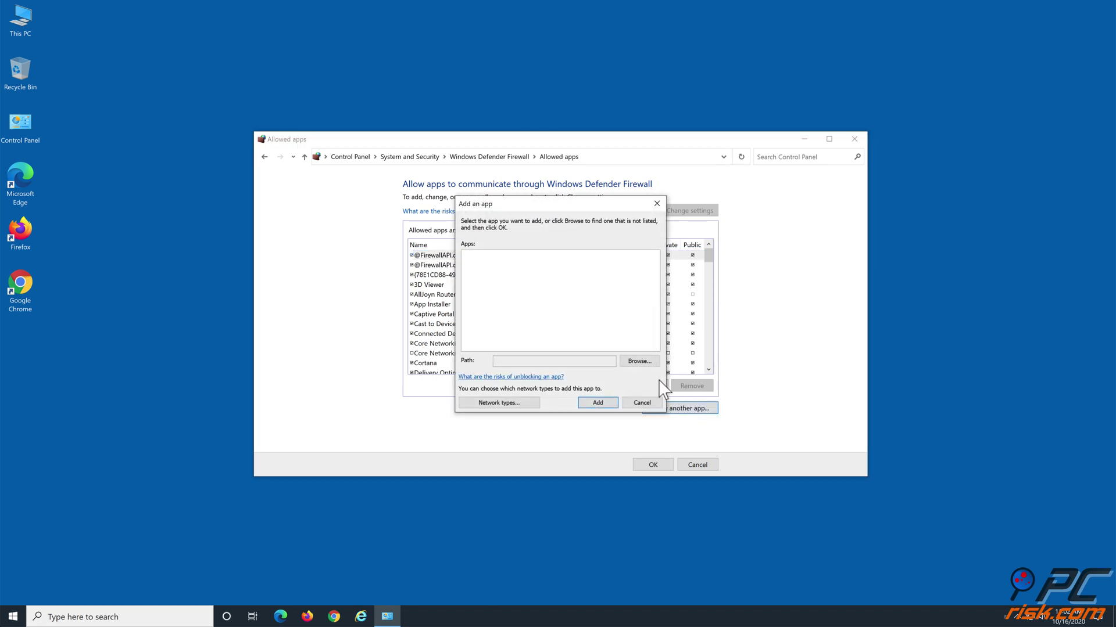
# Step: Browse to C:\Program Files (x86)\Java\jre1.8.0_261\bin and select the java file
pyautogui.click(639, 362)
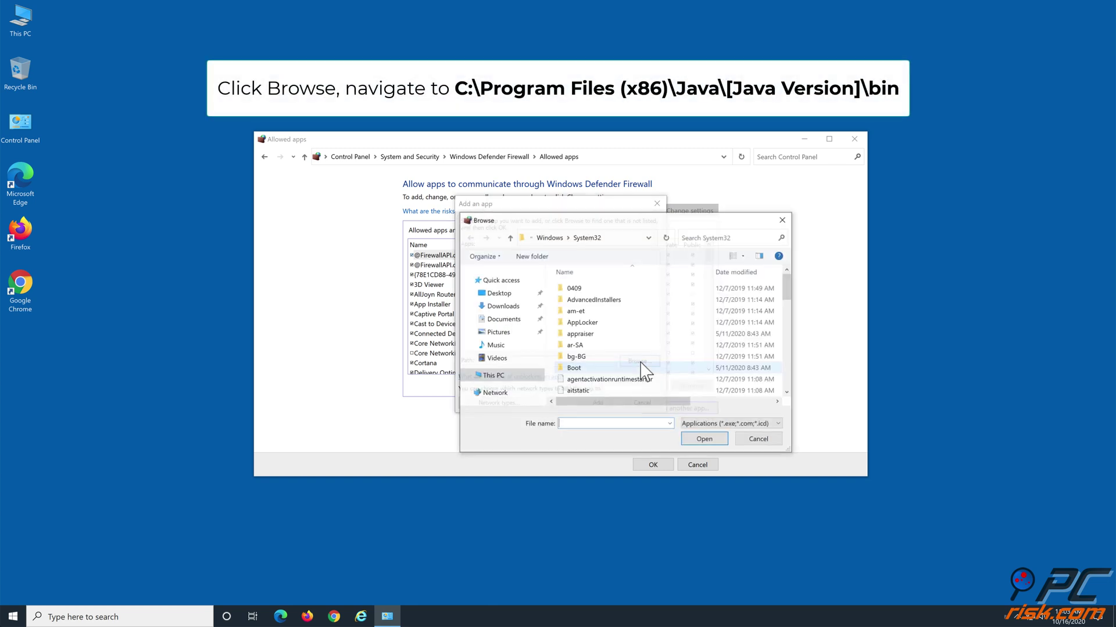
pyautogui.click(503, 385)
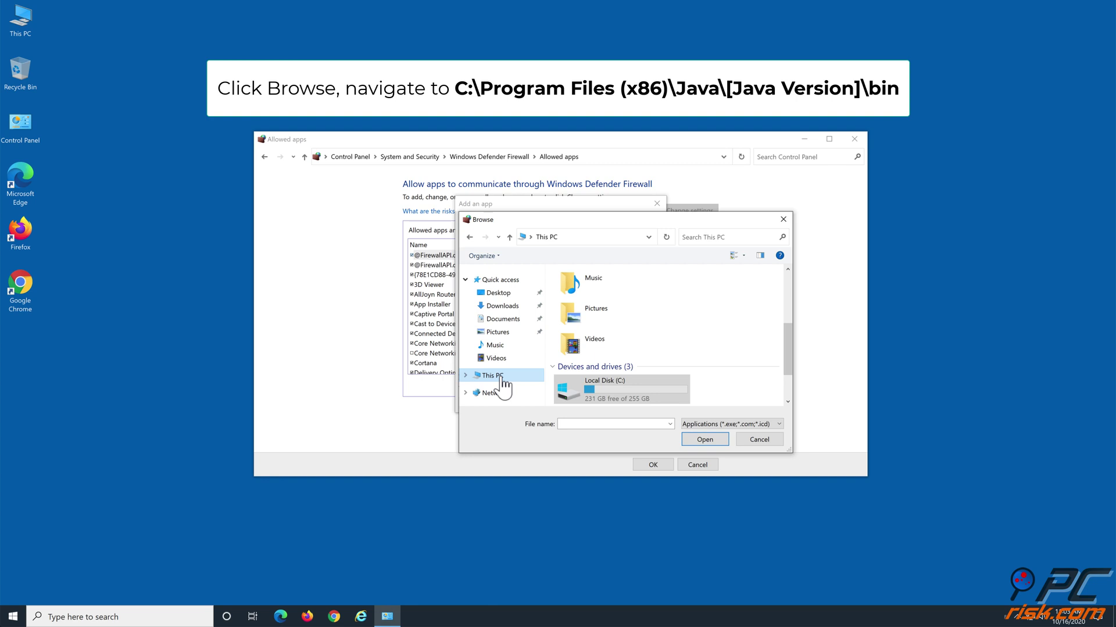
pyautogui.doubleClick(597, 400)
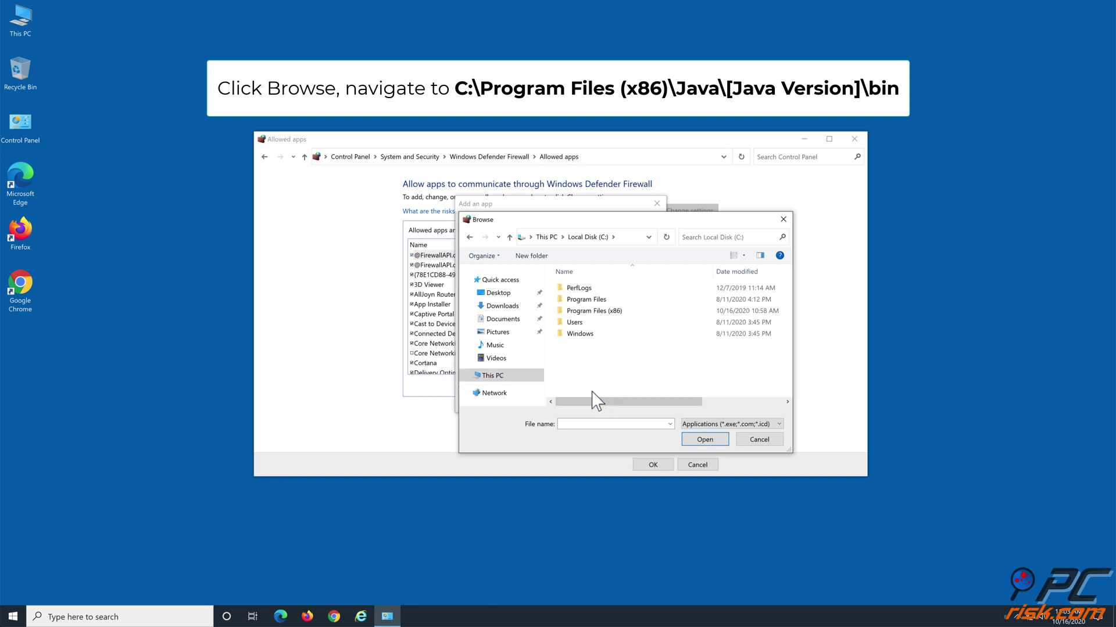
pyautogui.doubleClick(610, 317)
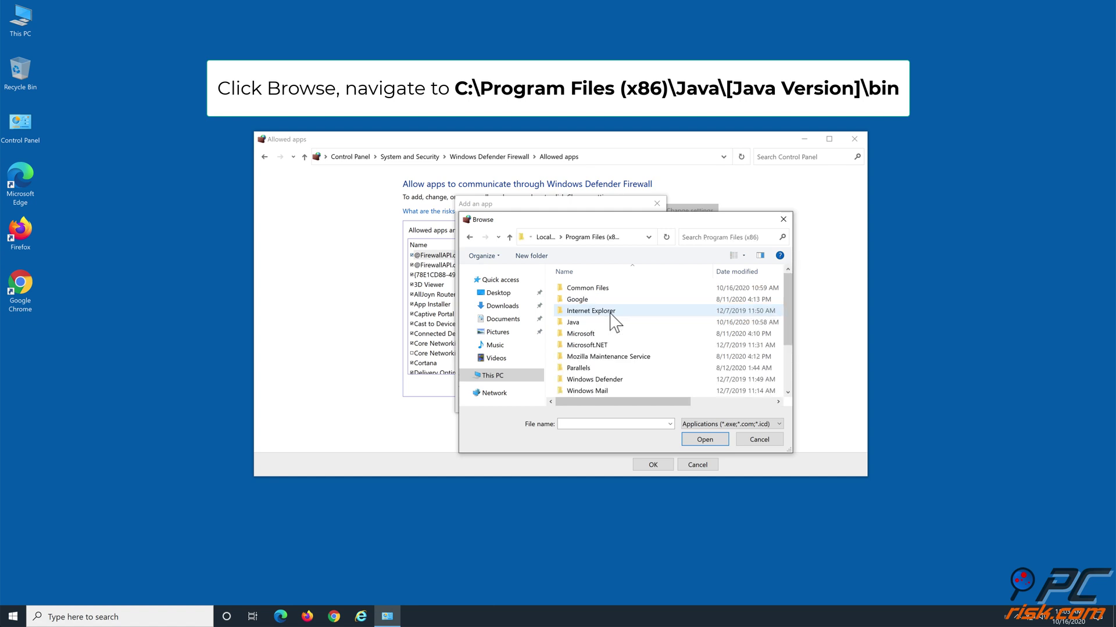
pyautogui.doubleClick(600, 324)
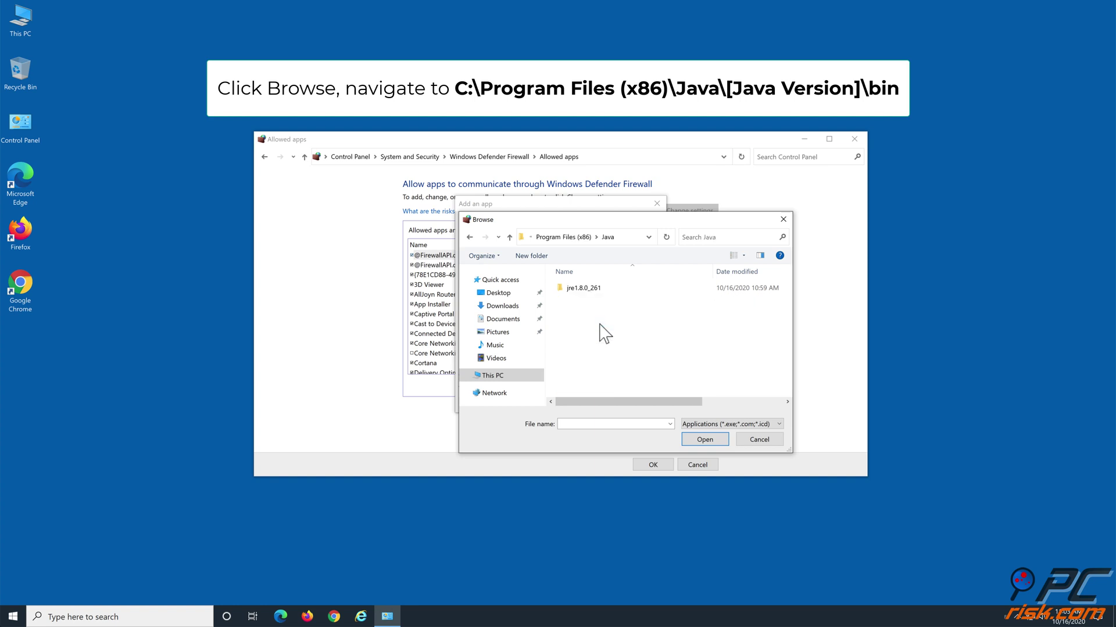
pyautogui.doubleClick(599, 292)
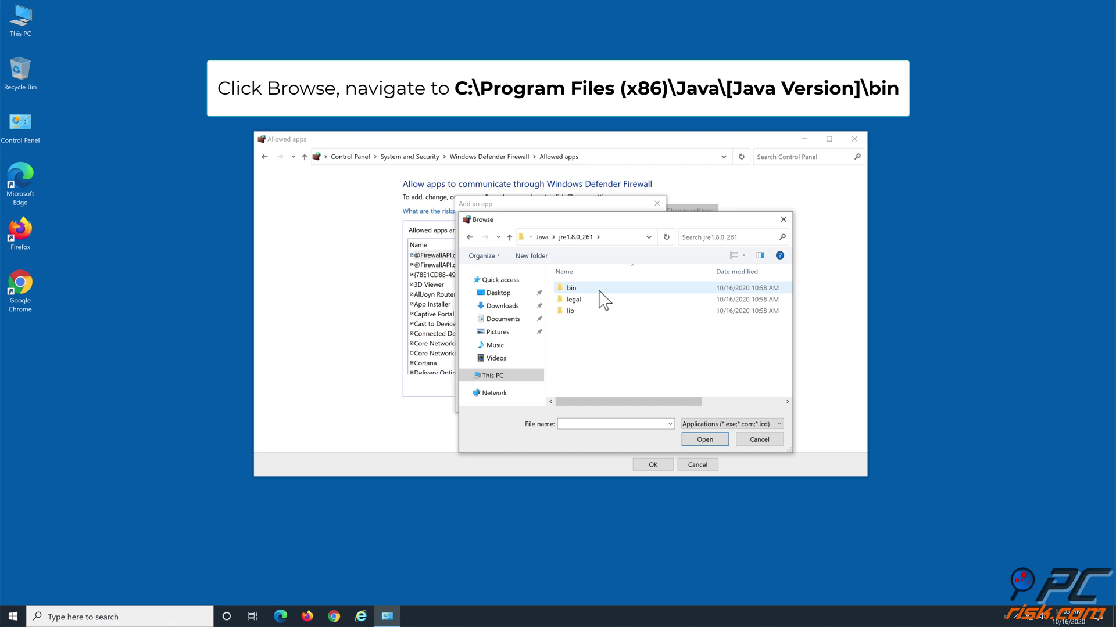
pyautogui.doubleClick(599, 290)
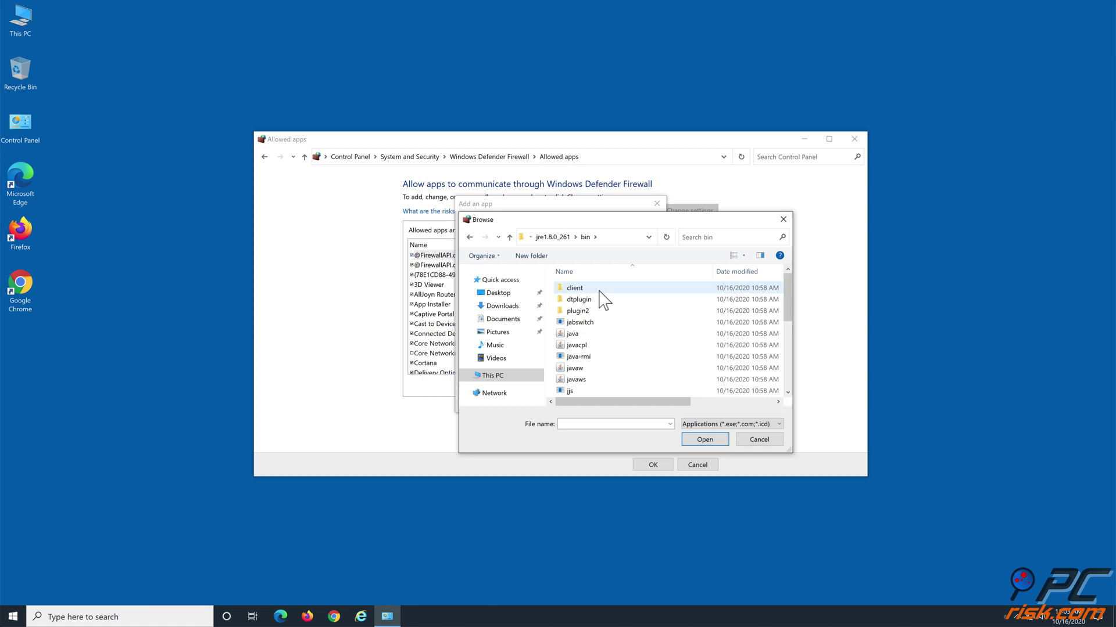
pyautogui.click(591, 338)
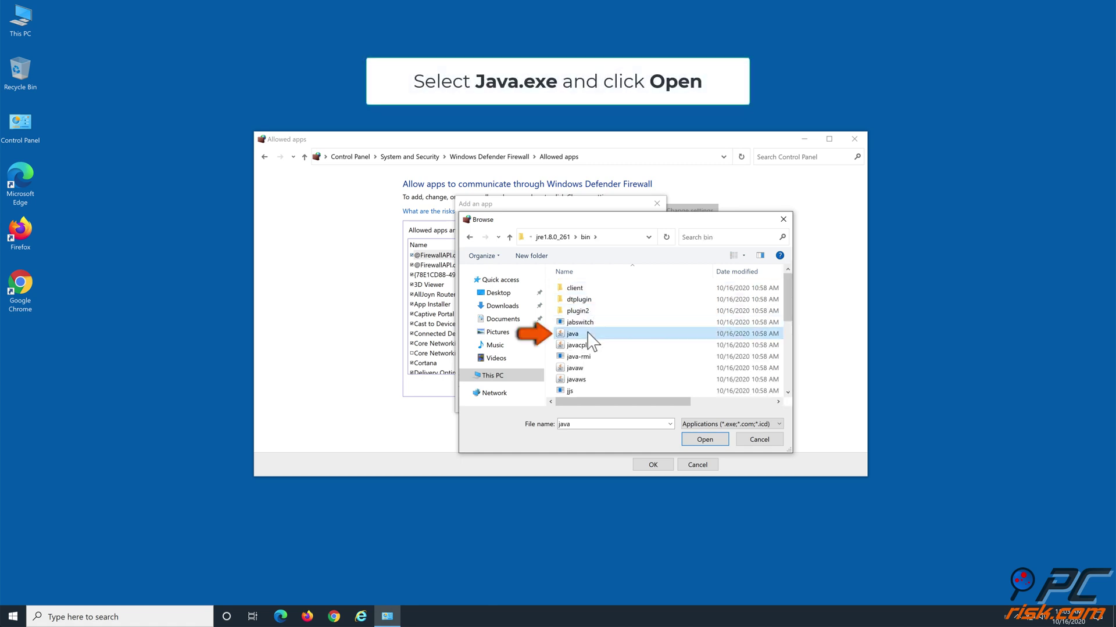
# Step: Add Java(TM) Platform SE binary, allow it on Private and Public networks, and save
pyautogui.click(704, 440)
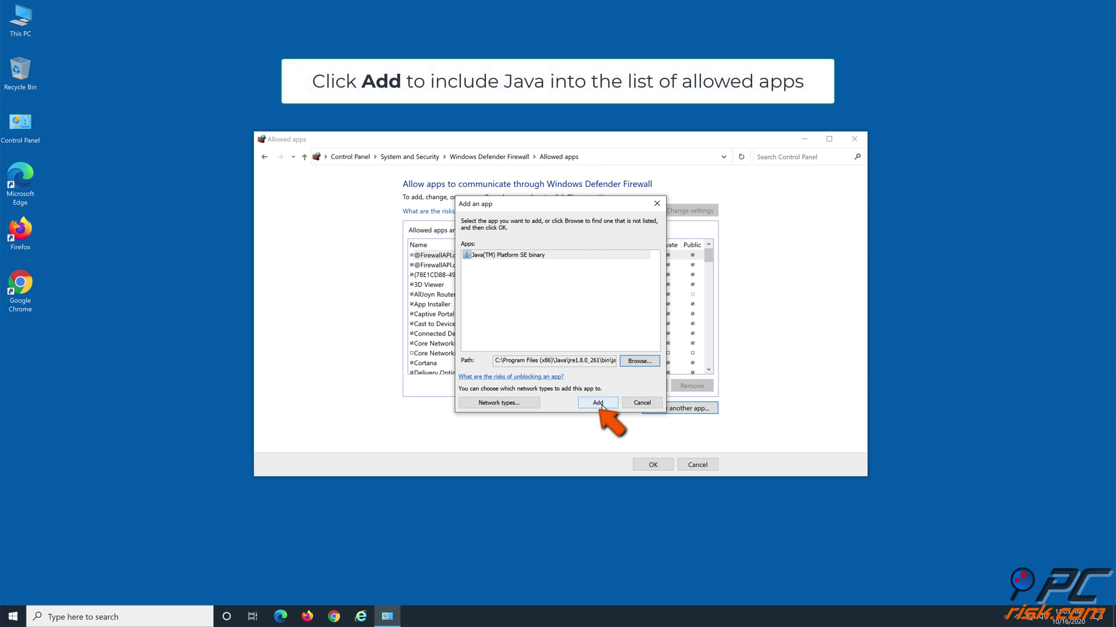
pyautogui.click(598, 403)
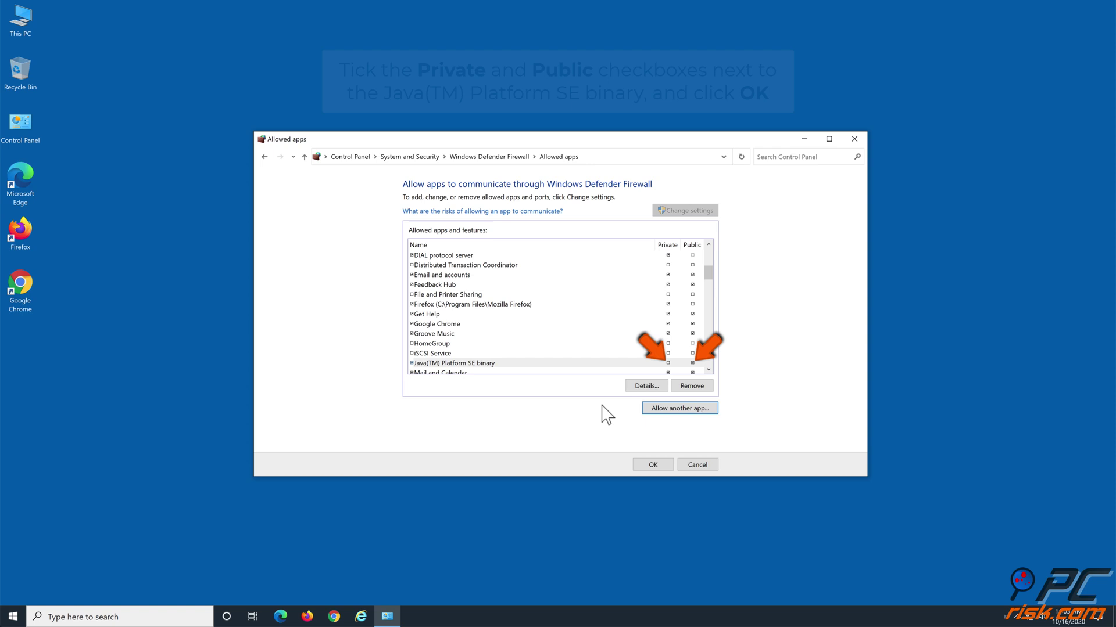
pyautogui.click(668, 364)
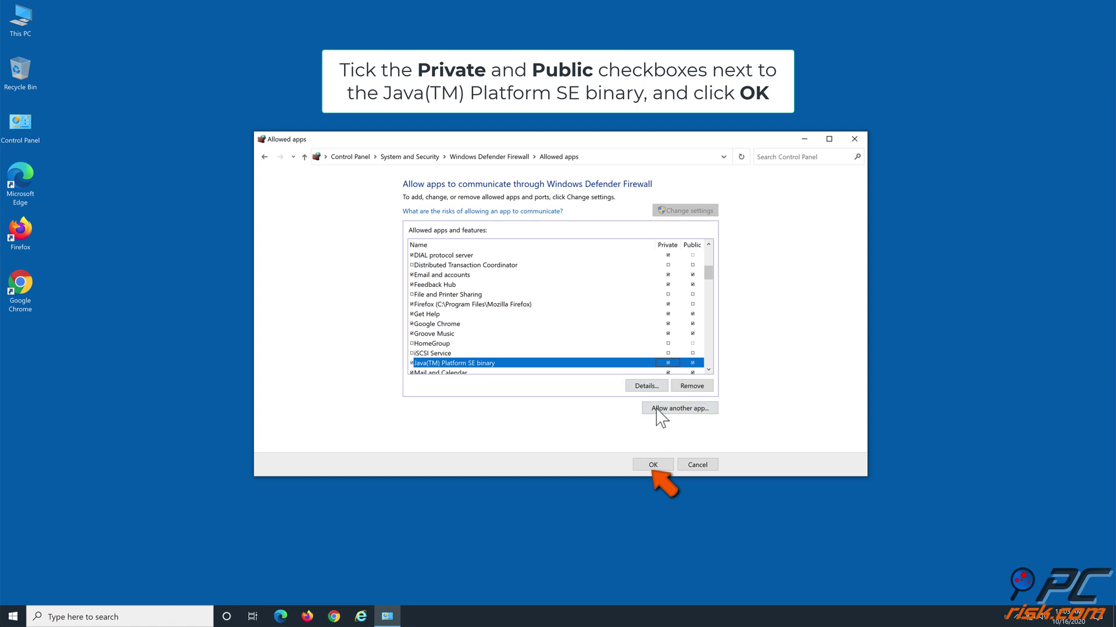
pyautogui.click(653, 465)
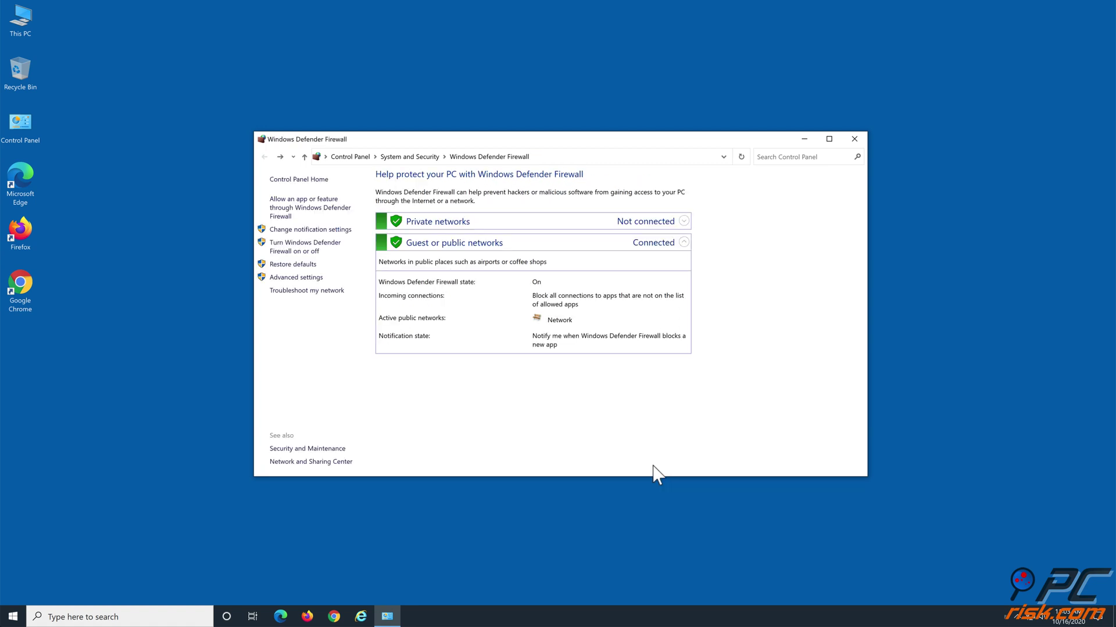
# Step: Close the Windows Defender Firewall window
pyautogui.click(854, 140)
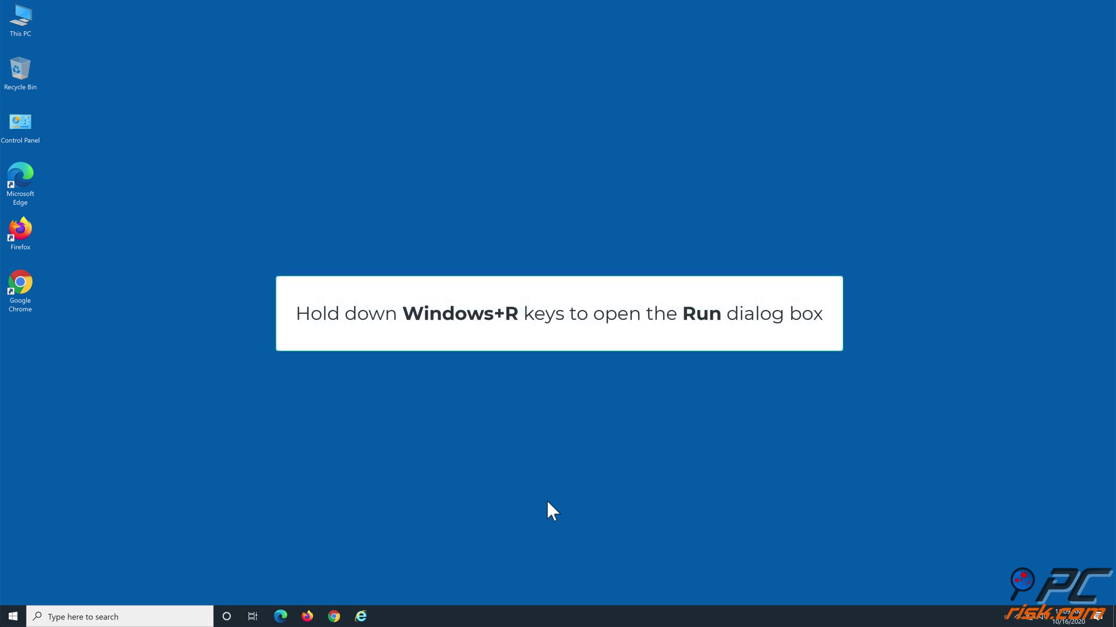
# Step: Reopen Windows Defender Firewall by running 'control firewall.cpl' from the Run box
pyautogui.press('super+r')
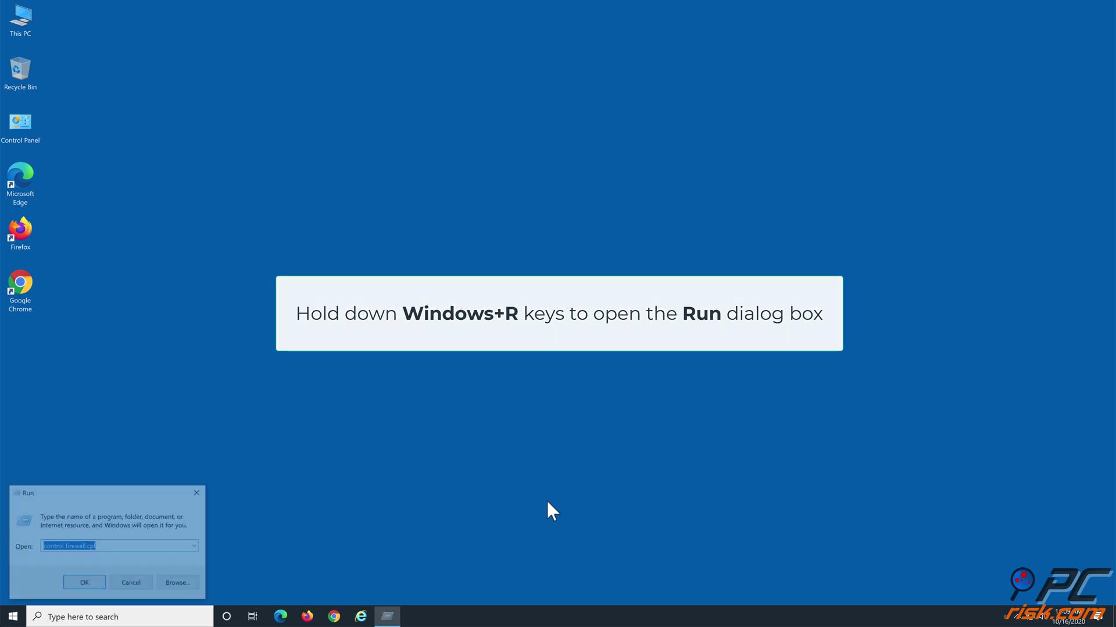
pyautogui.write('control firewall')
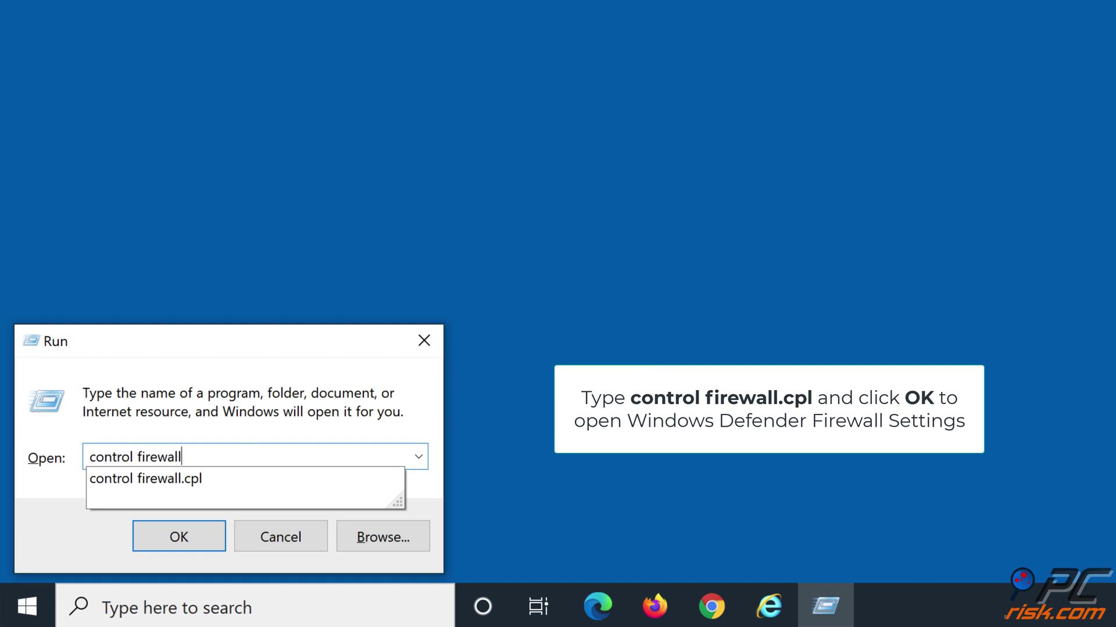
pyautogui.write('.cpl')
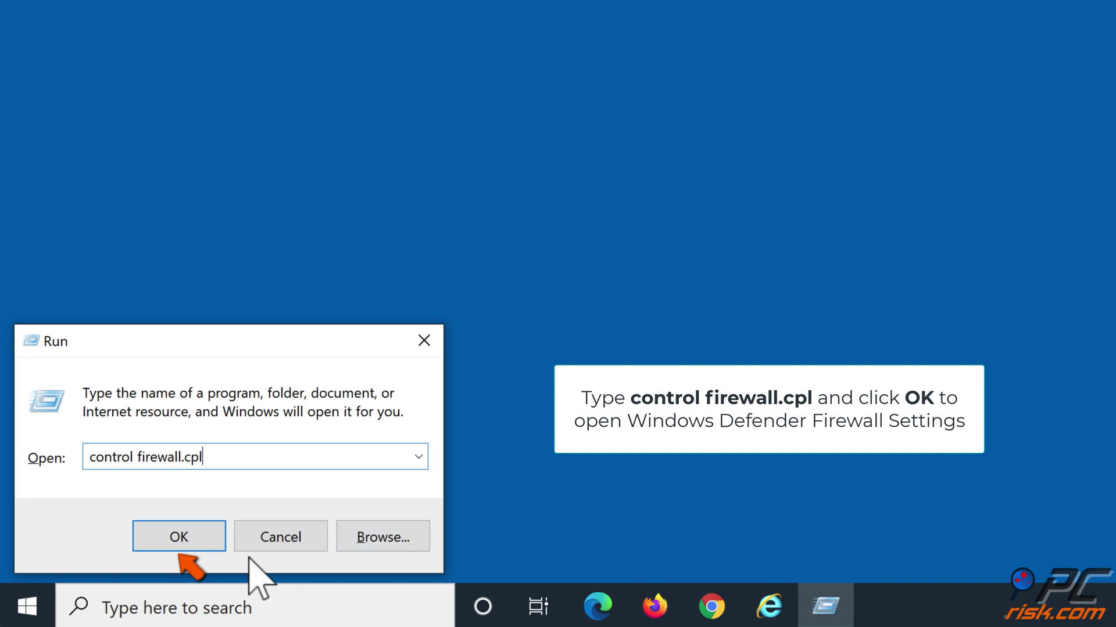
pyautogui.click(179, 537)
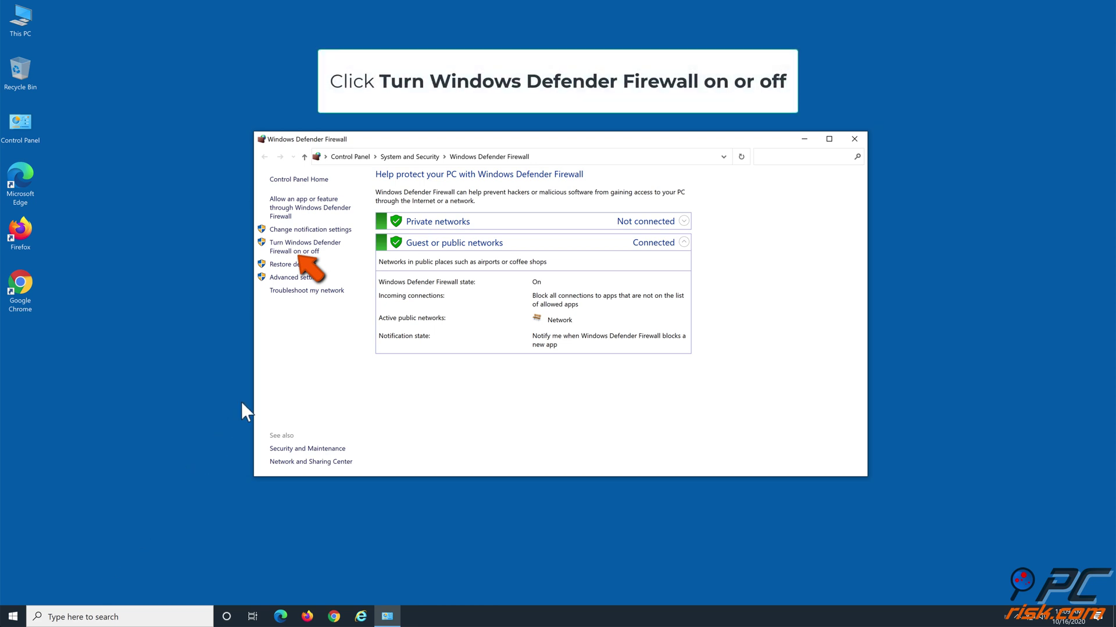
# Step: Turn off Windows Defender Firewall for Private and Public networks and save
pyautogui.click(336, 247)
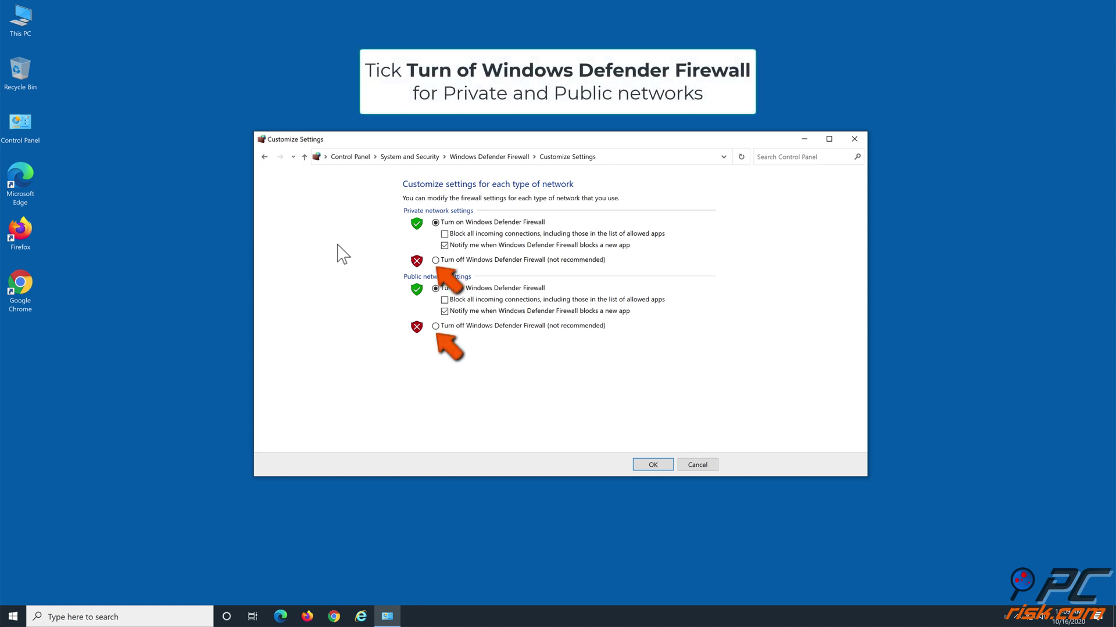
pyautogui.click(435, 260)
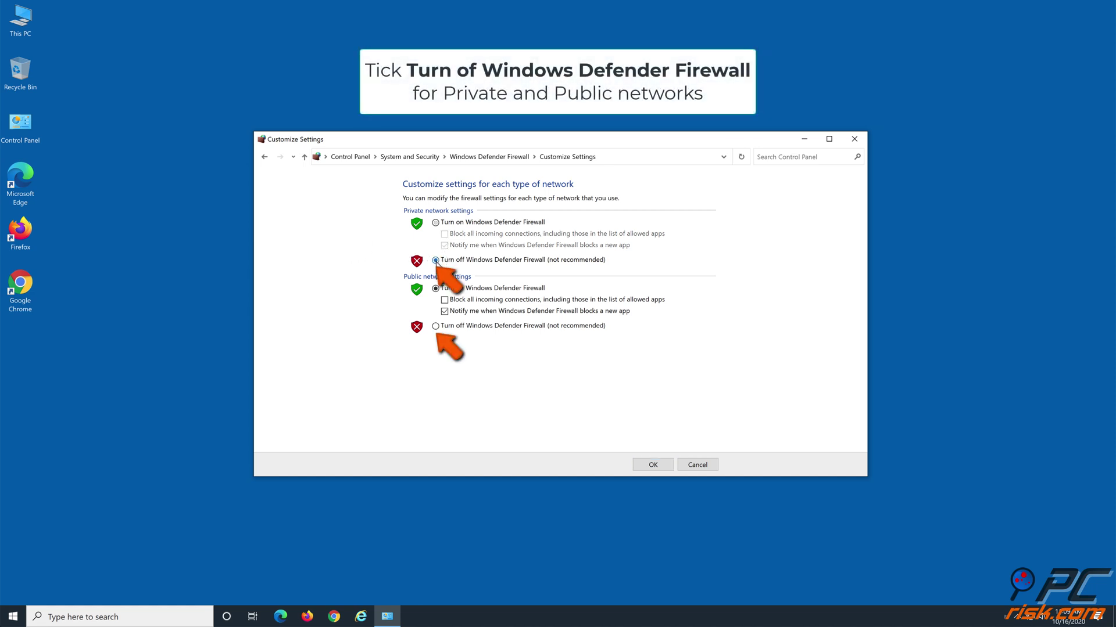
pyautogui.click(436, 327)
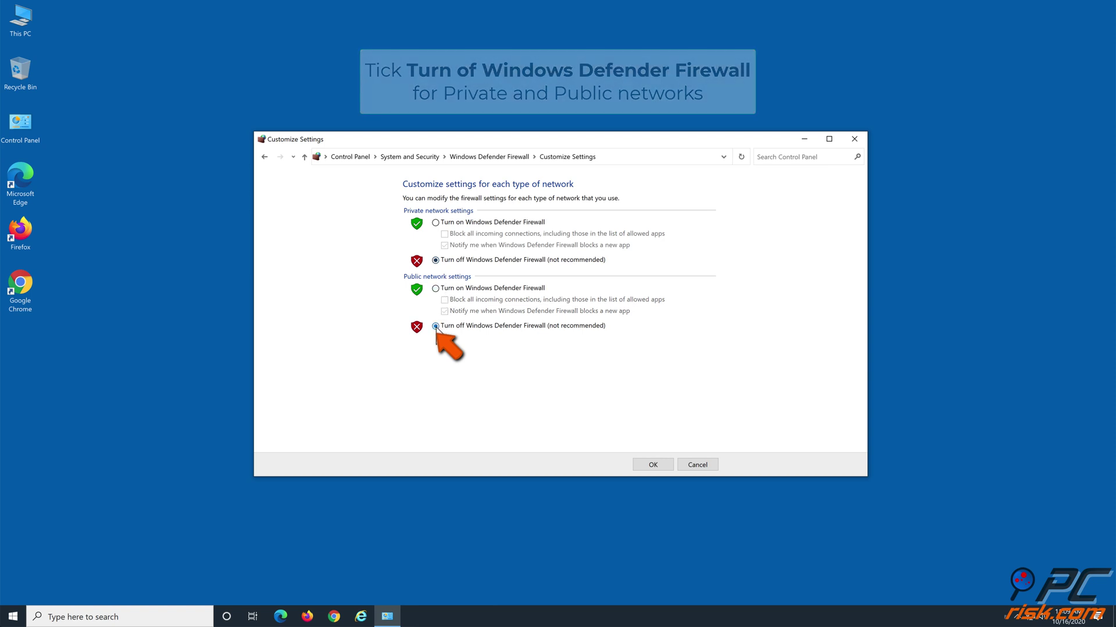
pyautogui.click(653, 465)
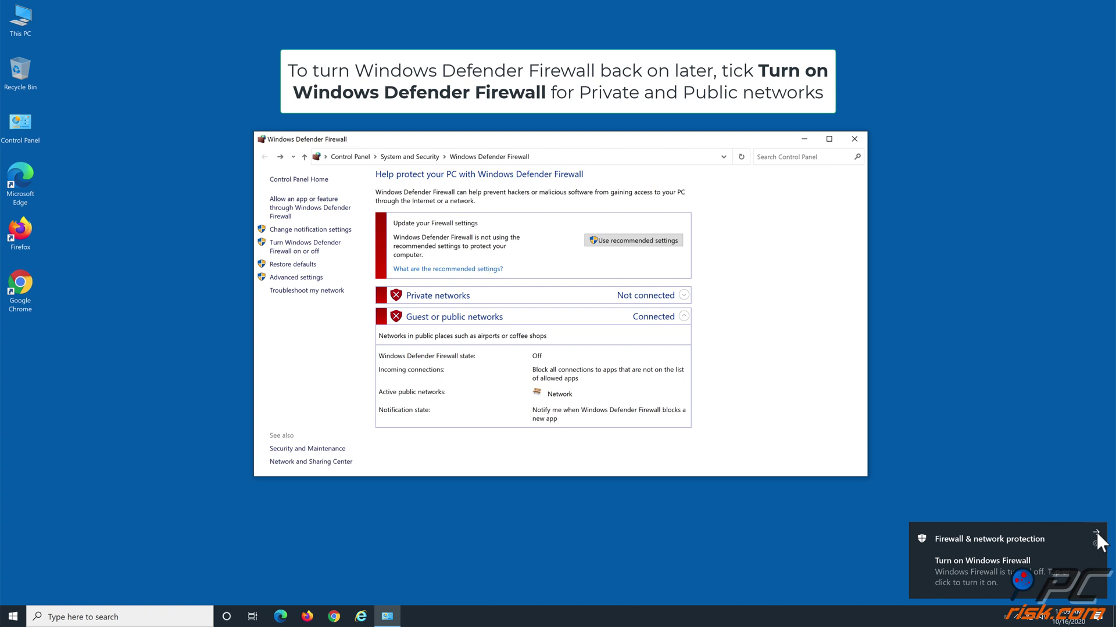
# Step: Dismiss the firewall-off notification and close the Windows Defender Firewall window
pyautogui.click(1096, 532)
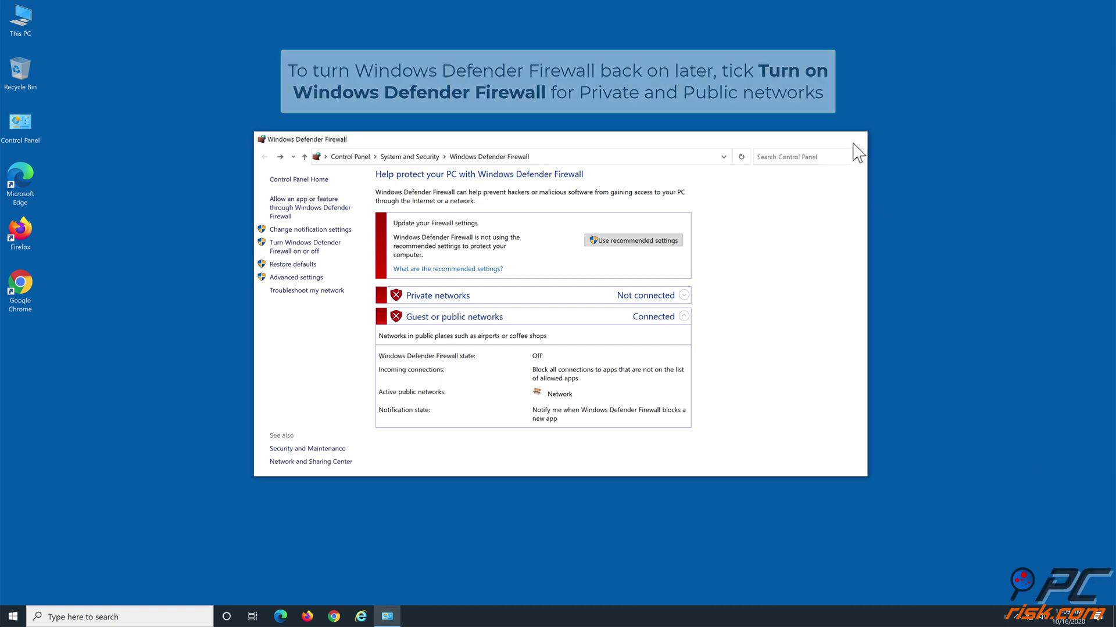
pyautogui.click(855, 139)
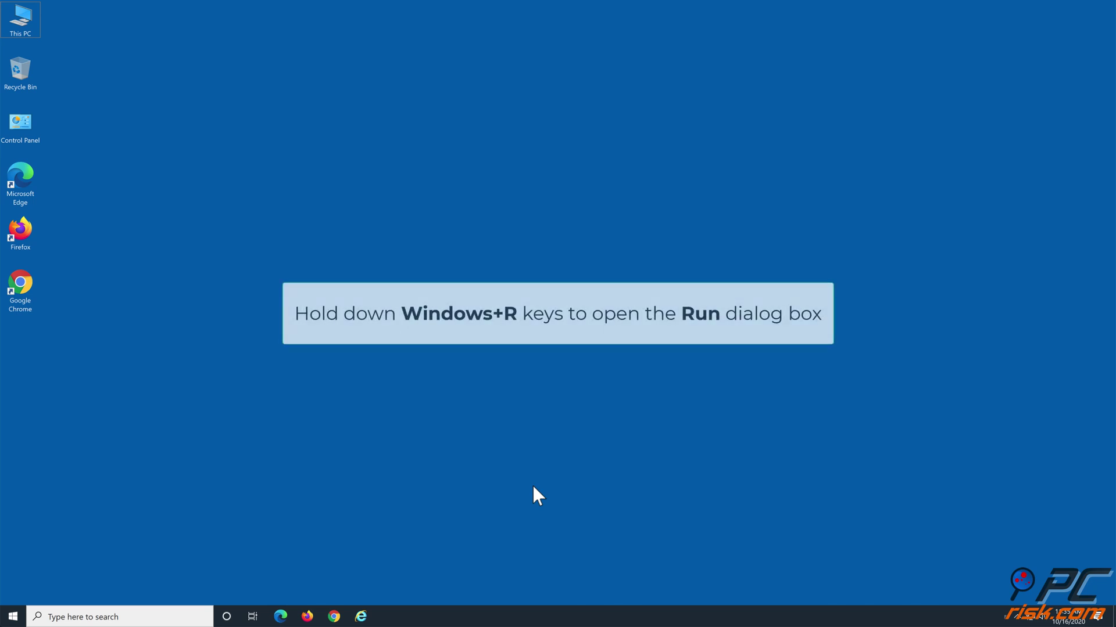
# Step: Run 'ncpa.cpl' from the Run box to open Network Connections
pyautogui.press('super+r')
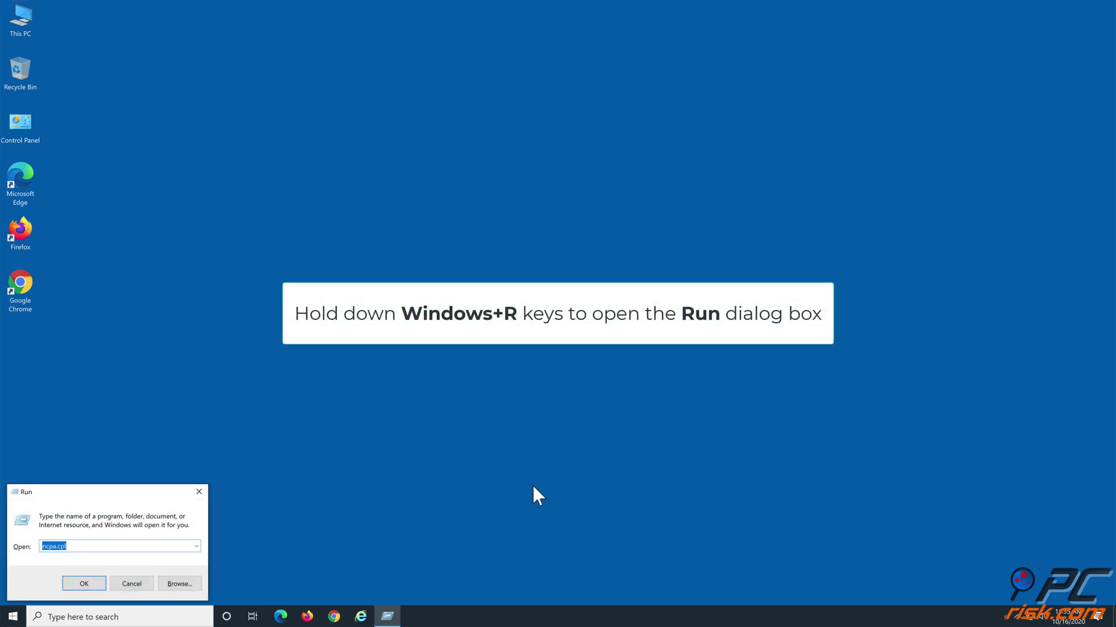
pyautogui.write('nc')
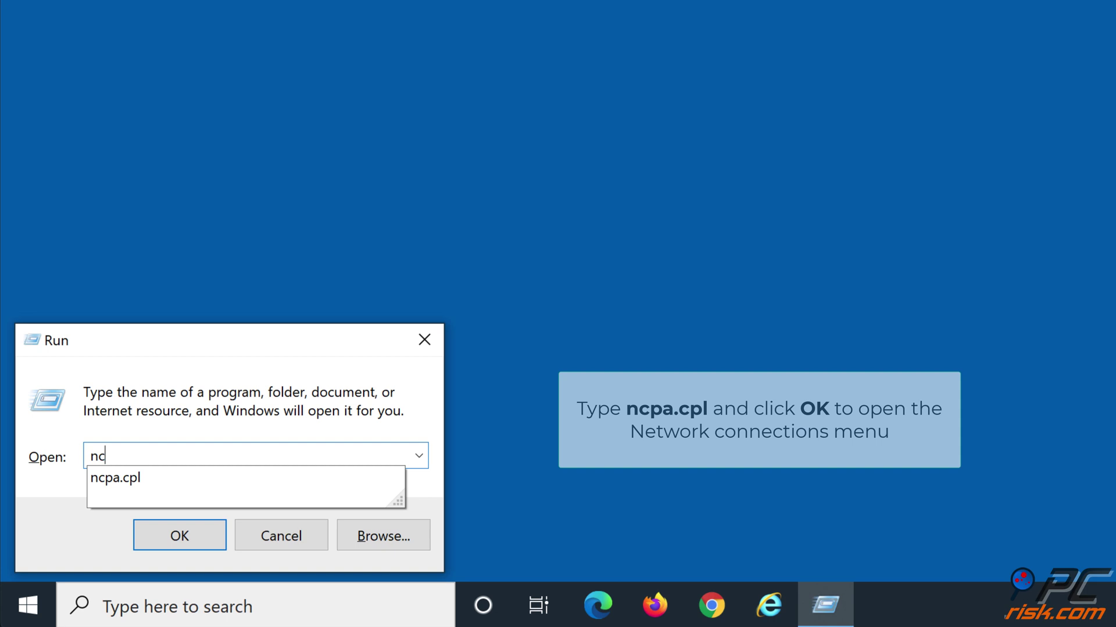
pyautogui.write('pa.cpl')
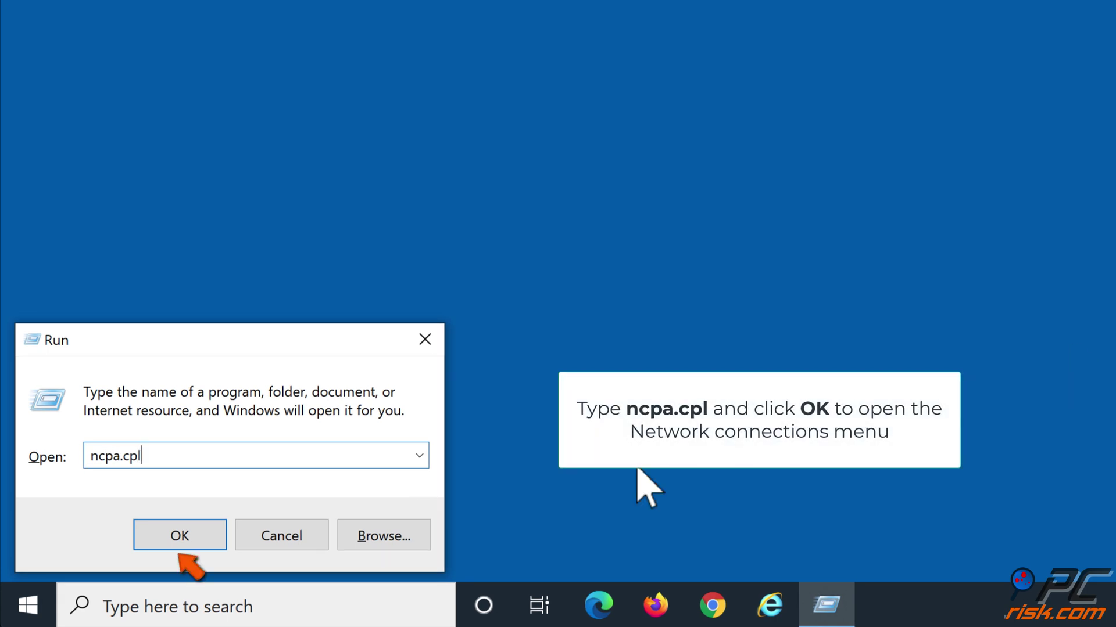
pyautogui.click(174, 537)
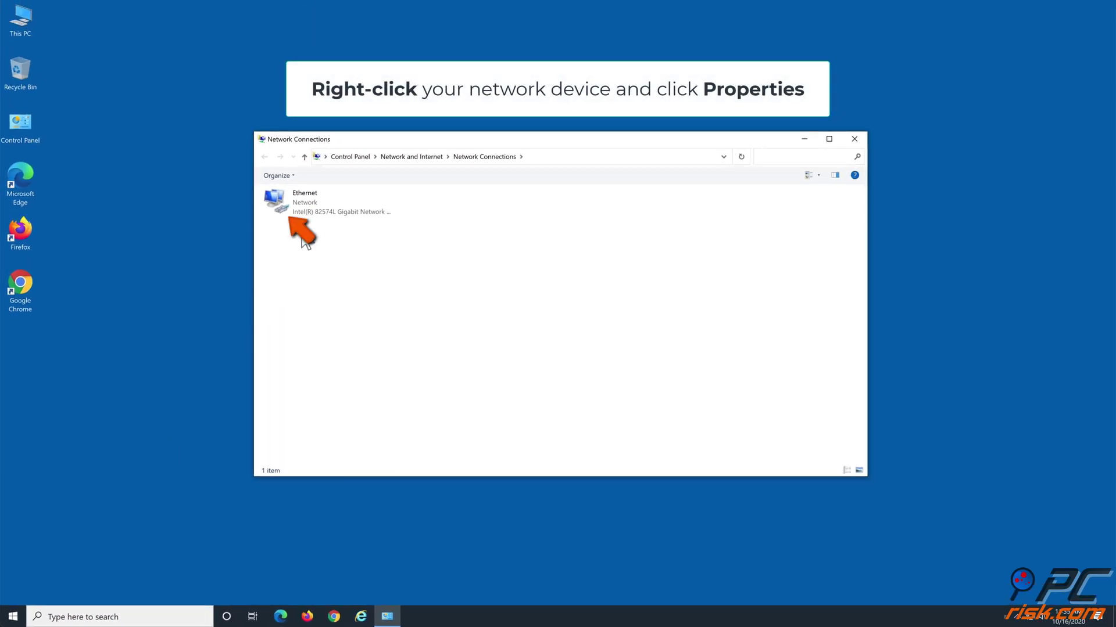
# Step: Open the Ethernet adapter's Properties and select Internet Protocol Version 4 (TCP/IPv4)
pyautogui.rightClick(314, 213)
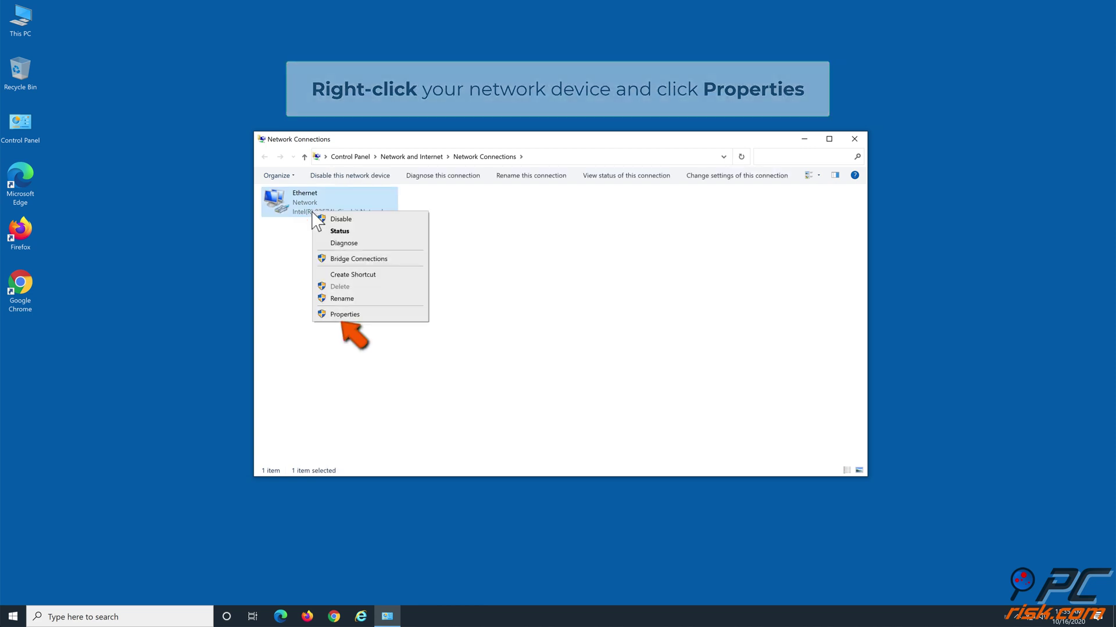
pyautogui.click(365, 316)
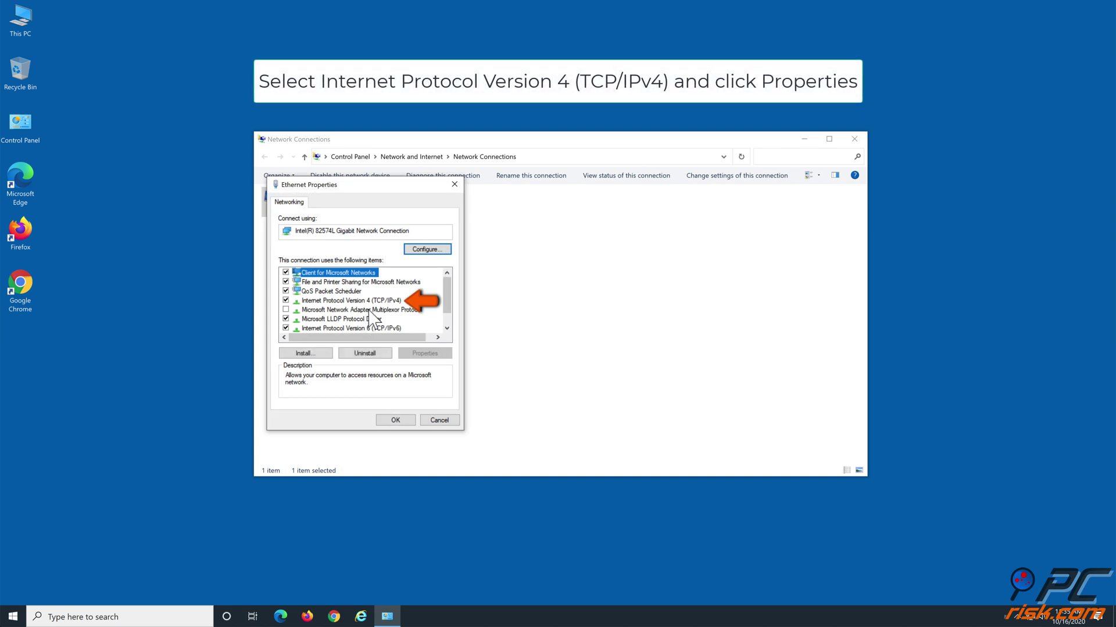
pyautogui.click(372, 301)
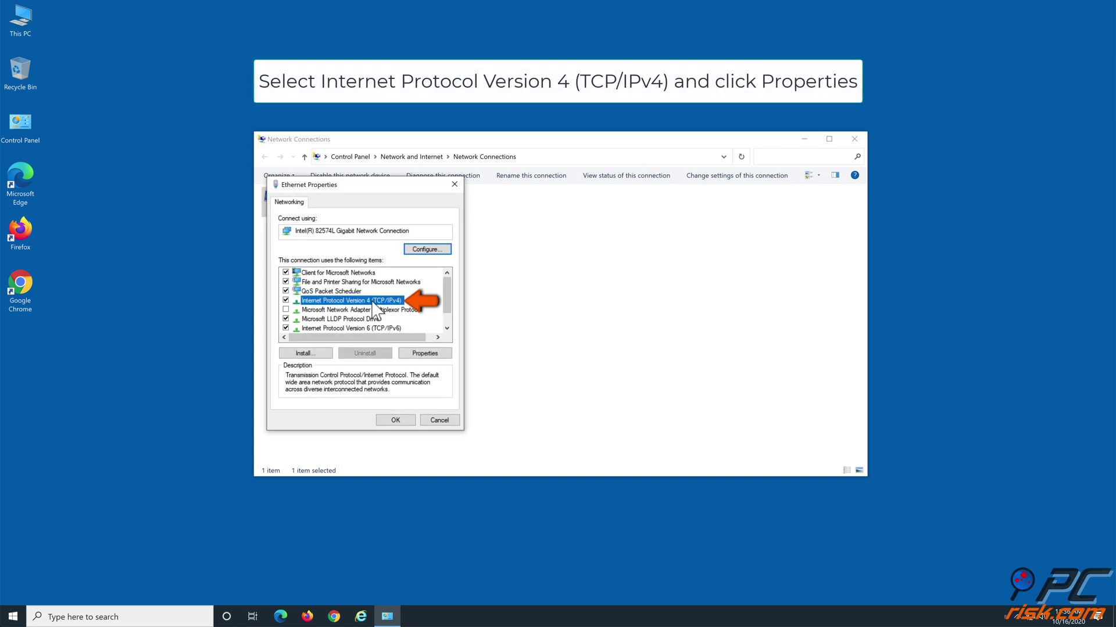
# Step: Set Ethernet's IPv4 preferred DNS server to 8.8.8.8 and alternate to 8.8.4.4
pyautogui.click(423, 353)
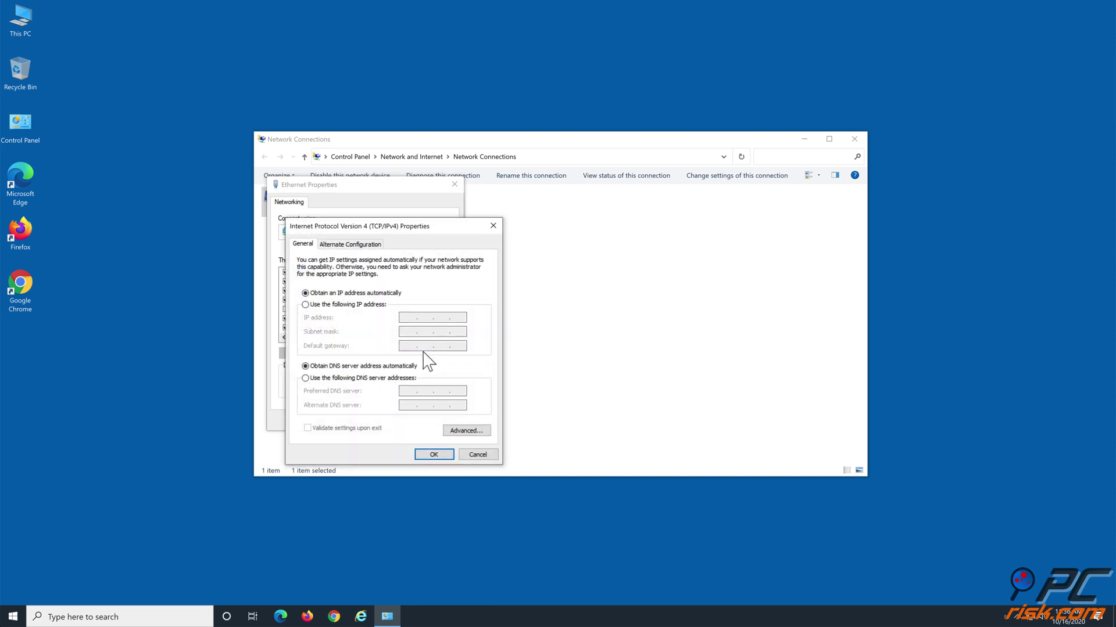
pyautogui.click(305, 379)
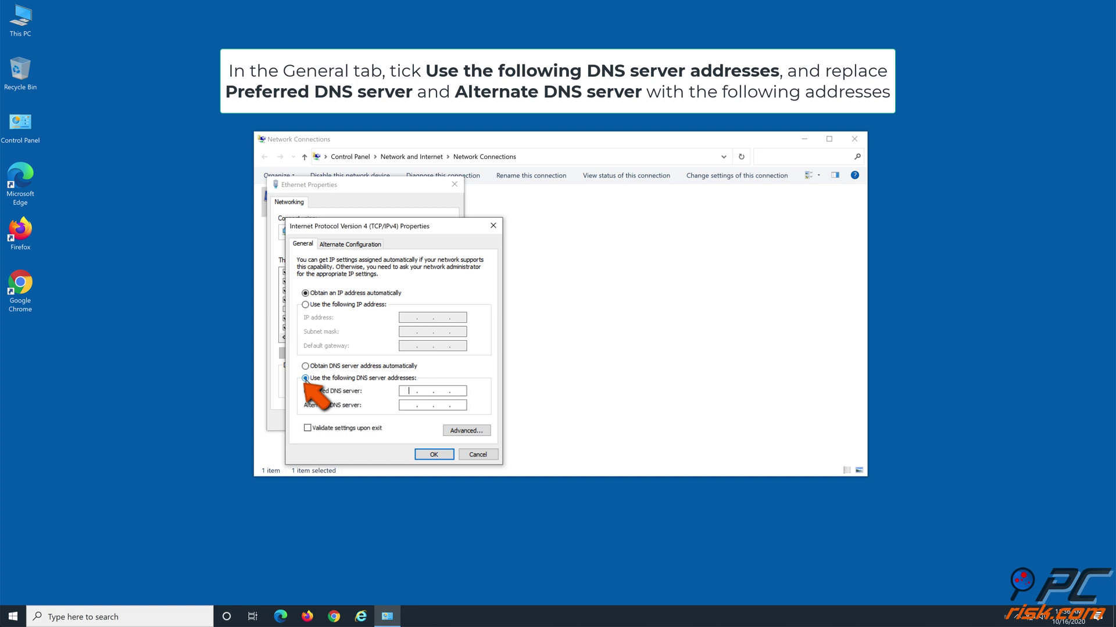
pyautogui.click(410, 390)
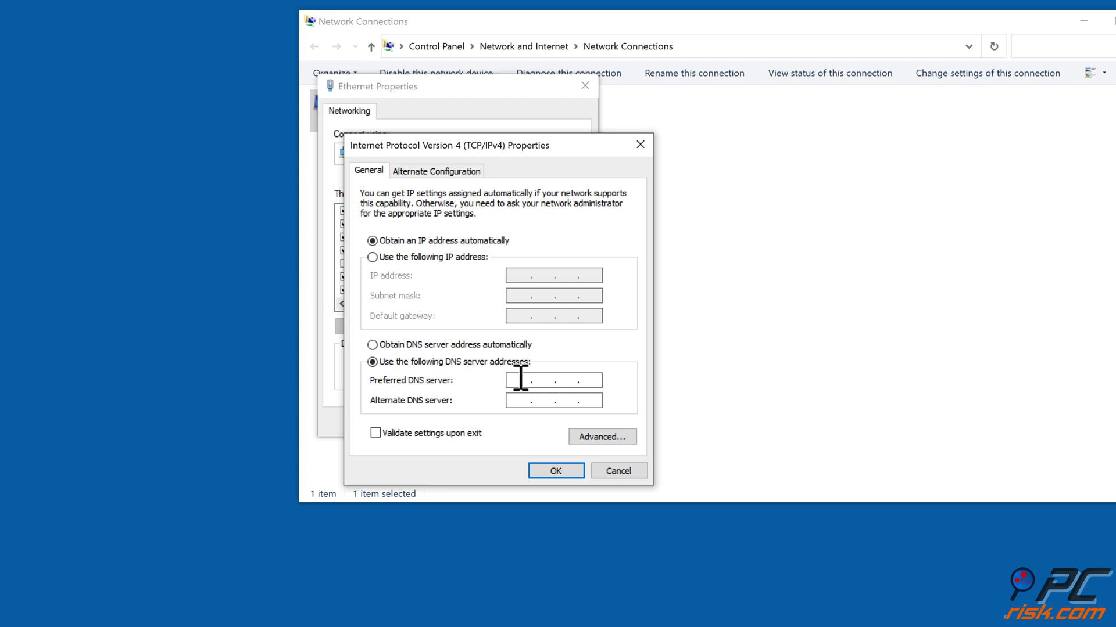
pyautogui.write('8.8.8')
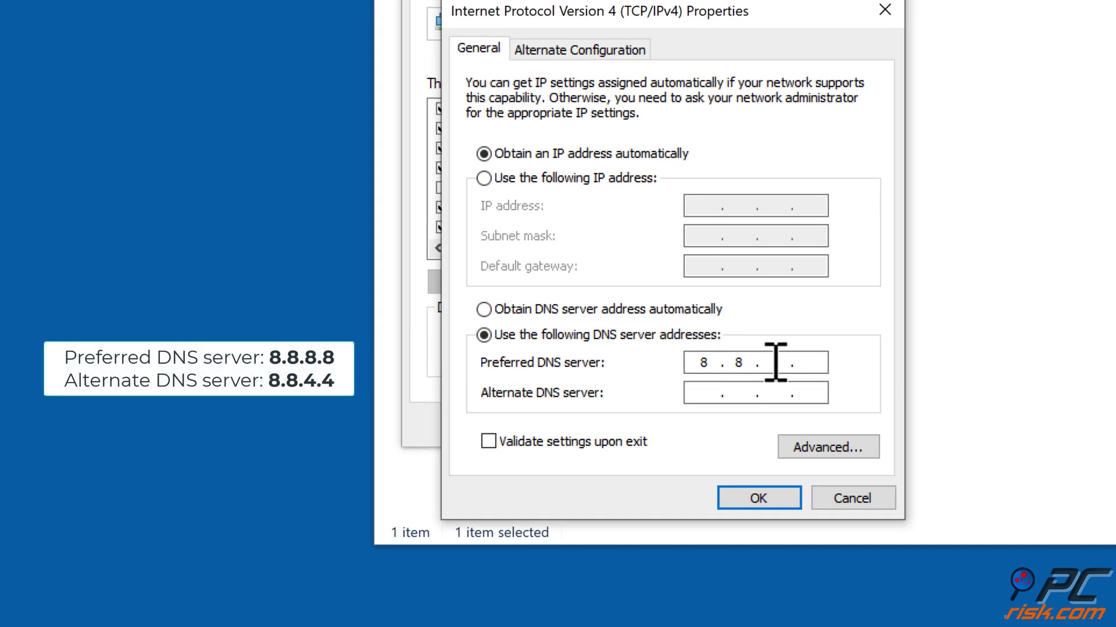
pyautogui.write('.8')
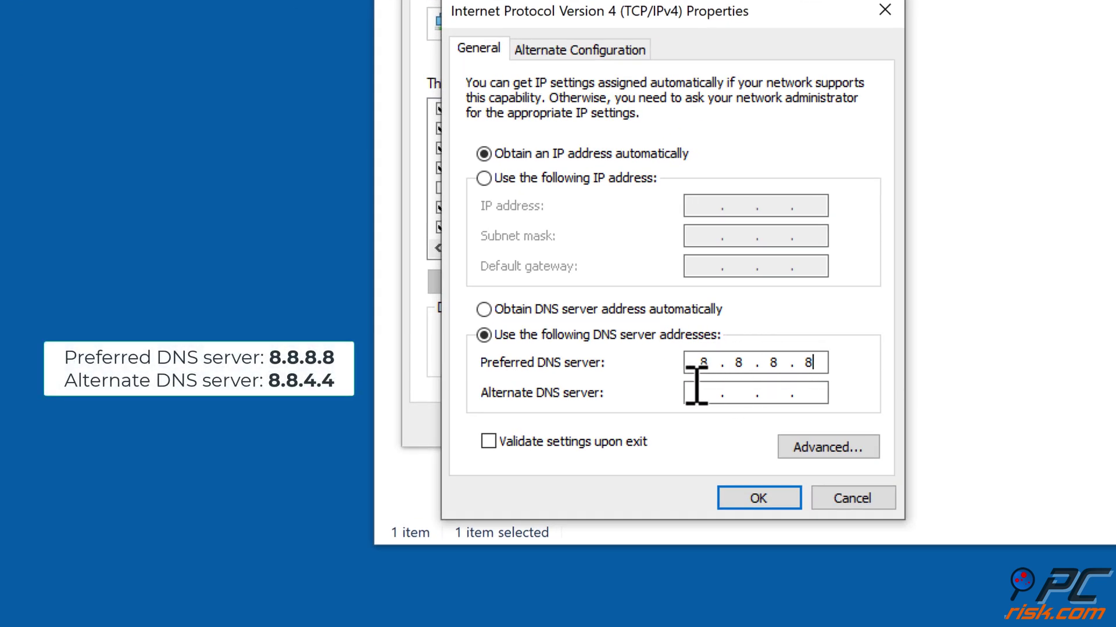
pyautogui.write('8.8')
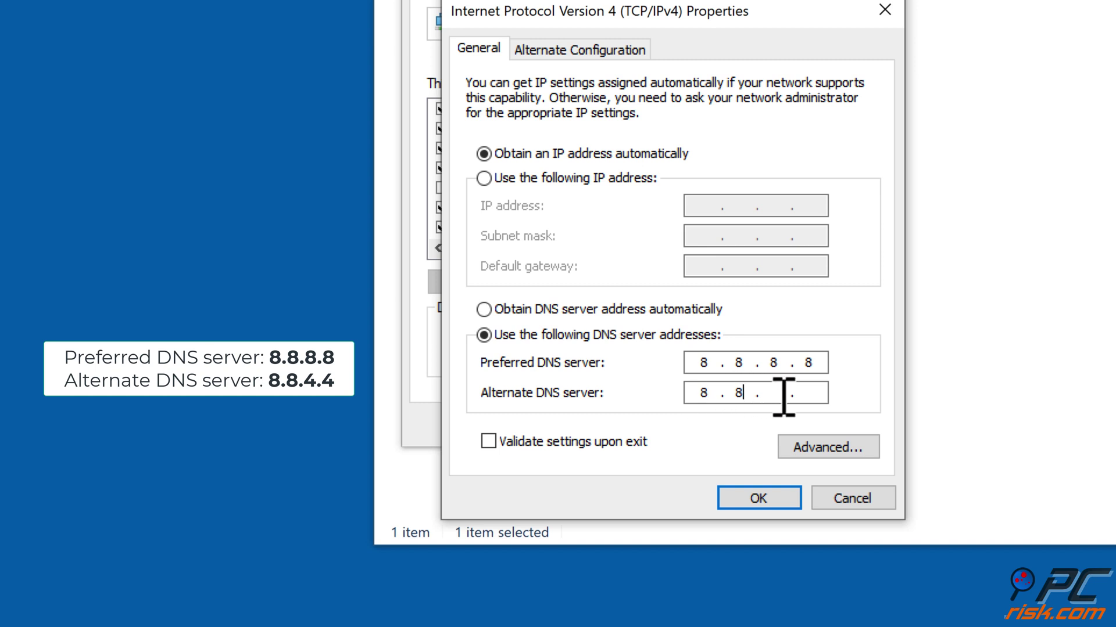
pyautogui.write('.4.4')
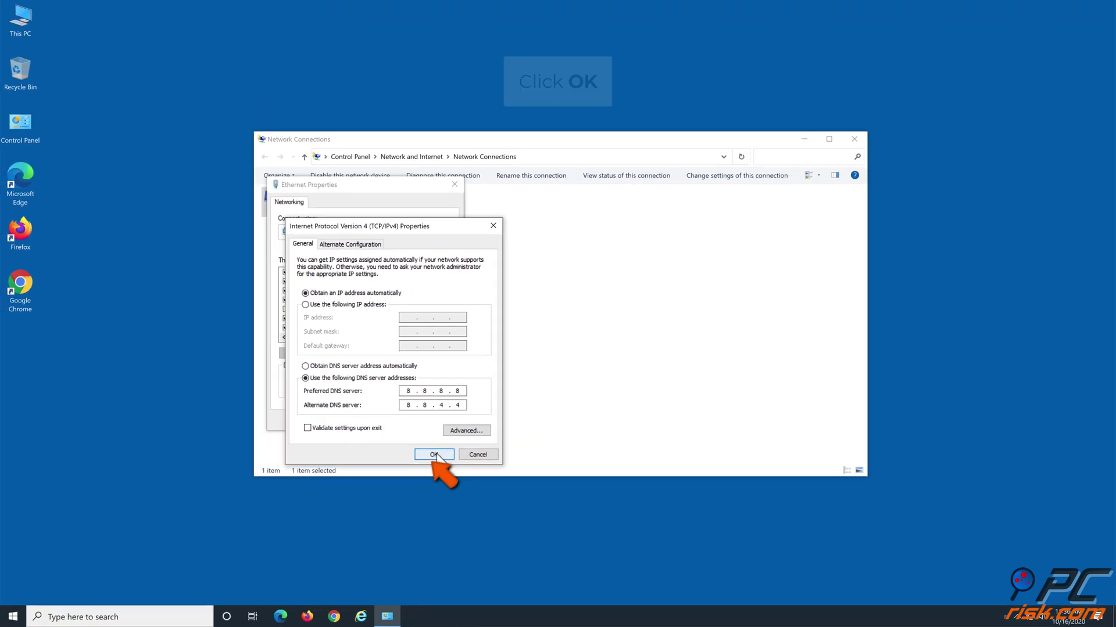
pyautogui.click(434, 455)
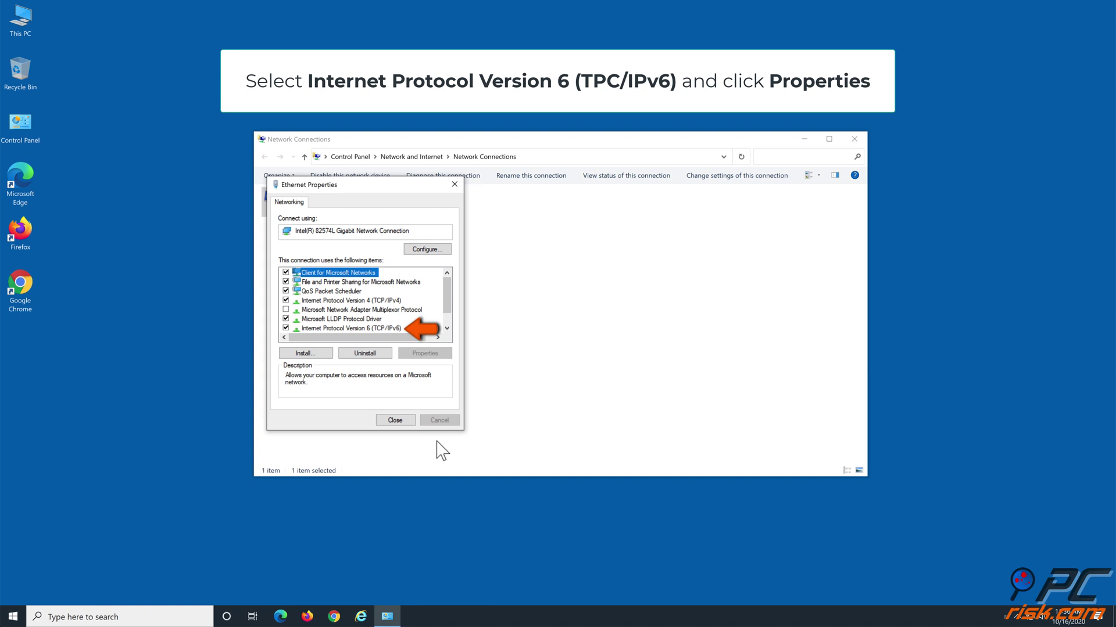
# Step: Set Ethernet's IPv6 DNS servers to 2001:4860:4860::8888 and 2001:4860:4860::8844, then close the adapter properties
pyautogui.click(394, 329)
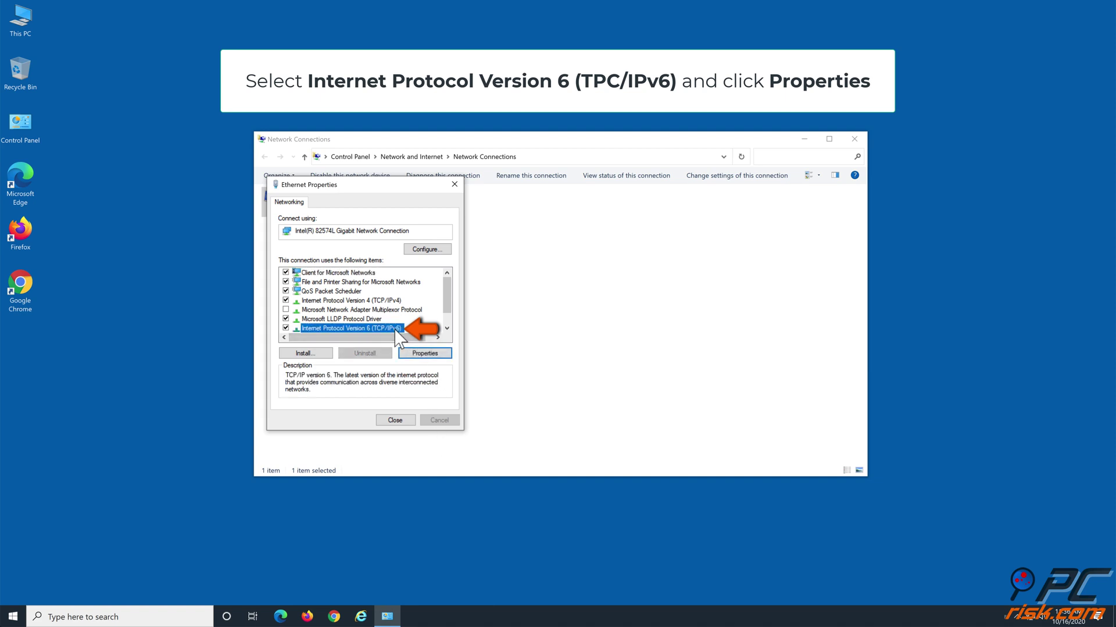
pyautogui.click(426, 354)
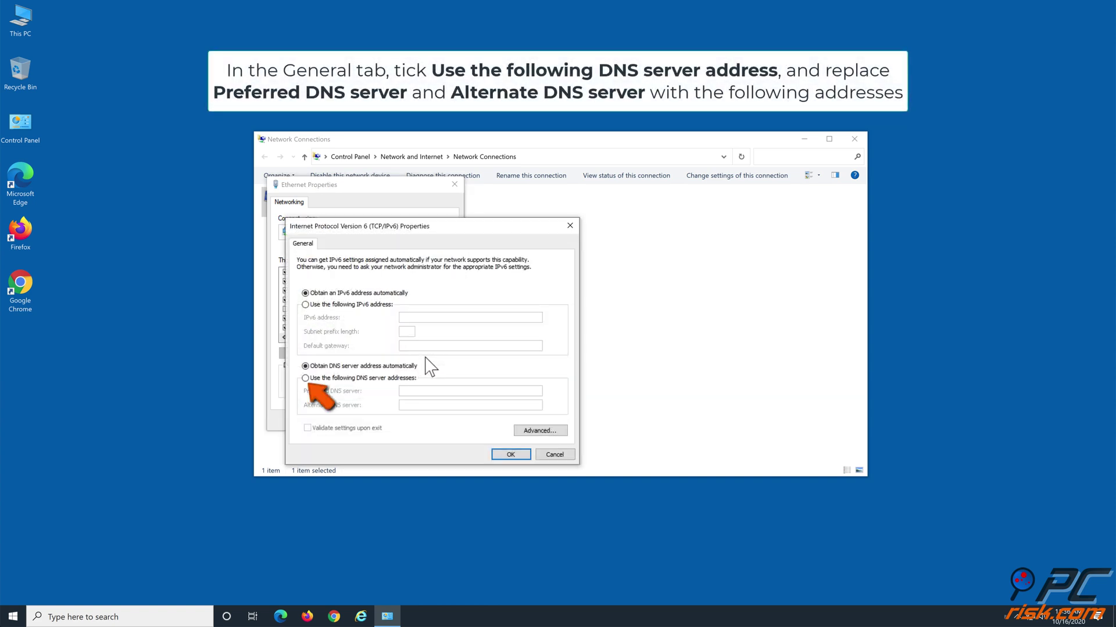
pyautogui.click(344, 381)
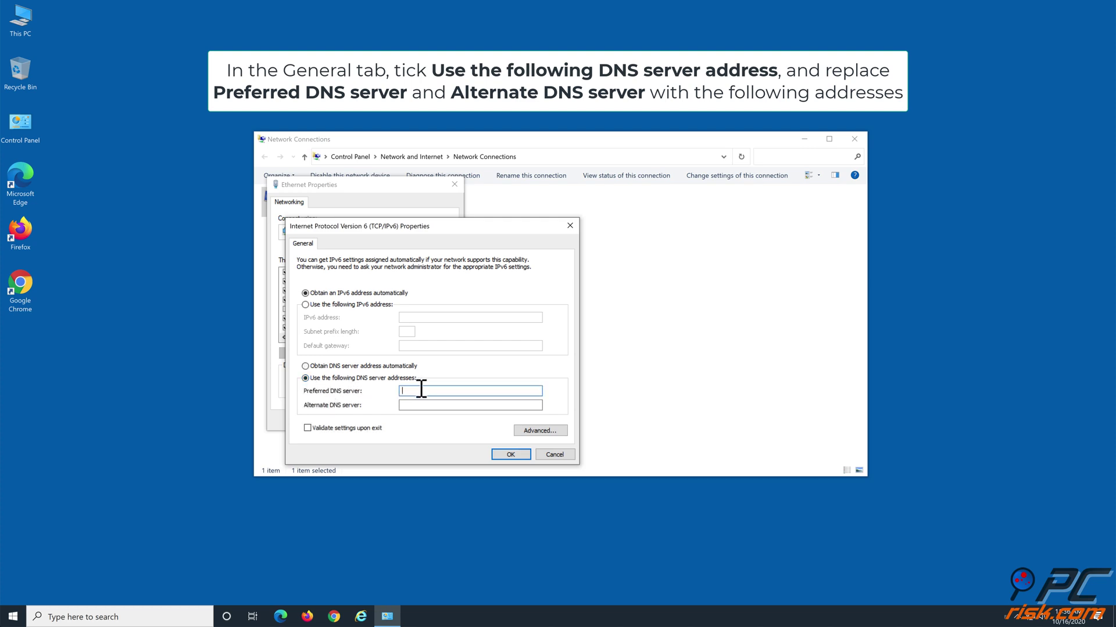
pyautogui.write('2')
pyautogui.write('001')
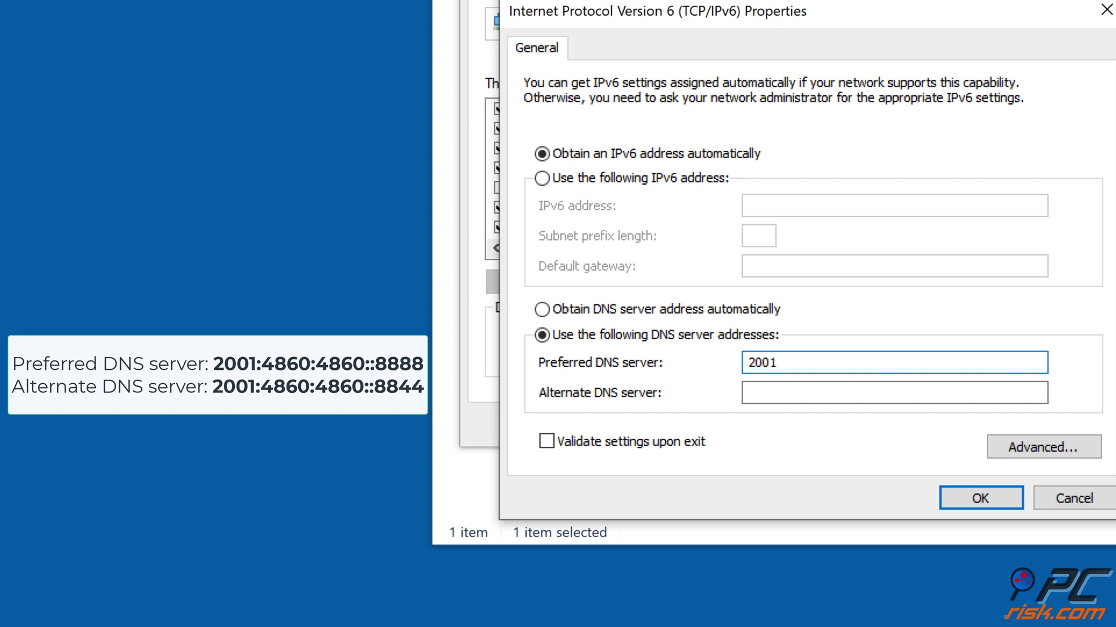
pyautogui.write(':4860:4860::8888')
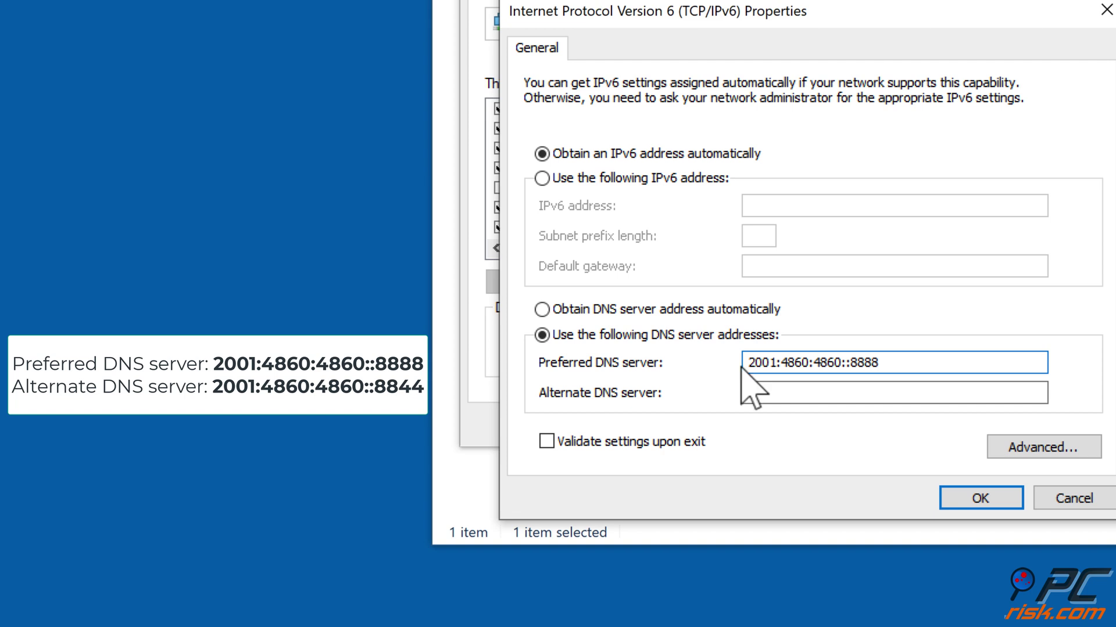
pyautogui.click(754, 393)
pyautogui.write('2001:48')
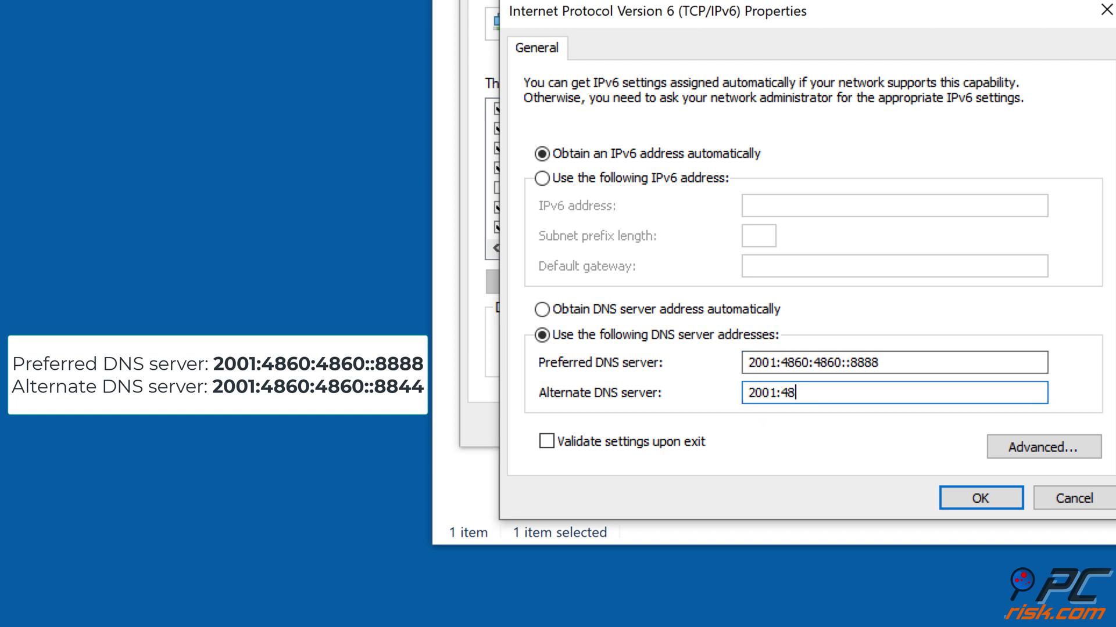
pyautogui.write('60:4860::8844')
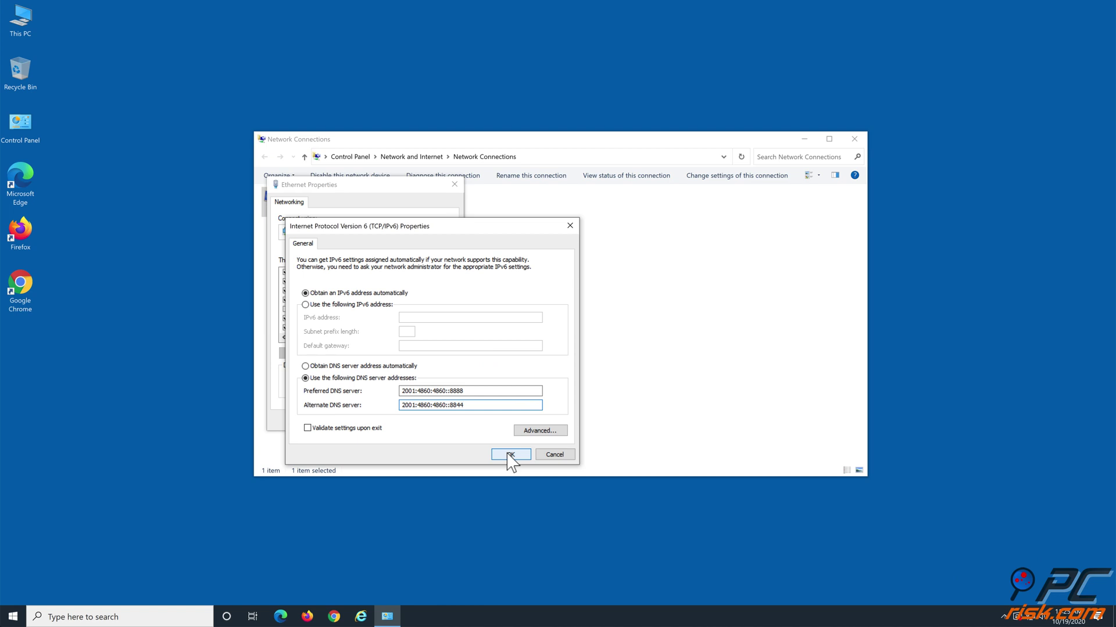
pyautogui.click(509, 455)
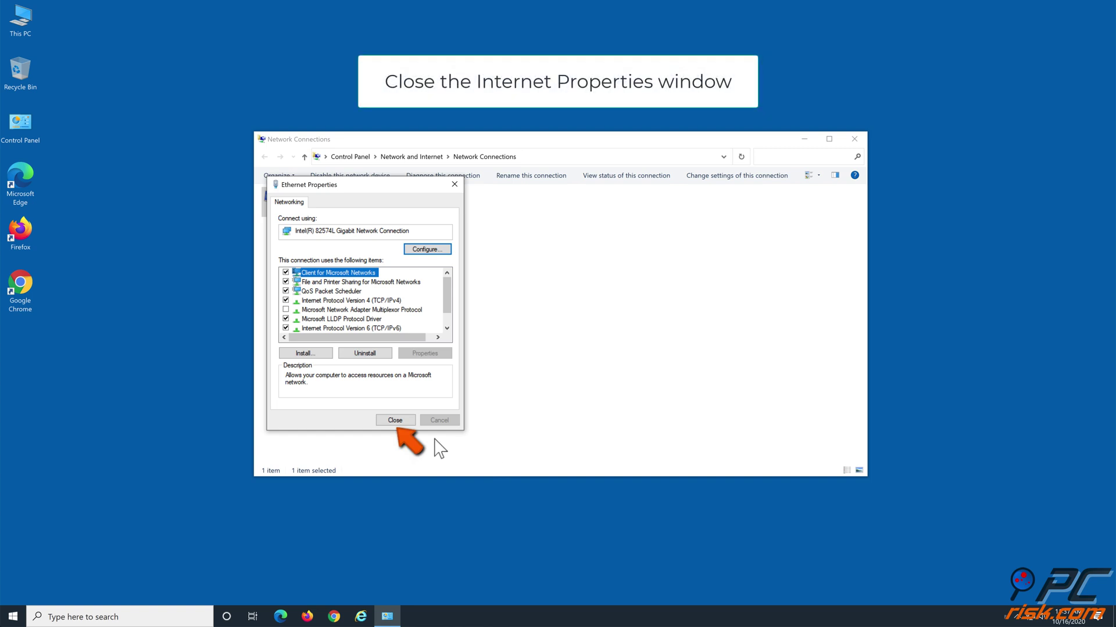
pyautogui.click(395, 420)
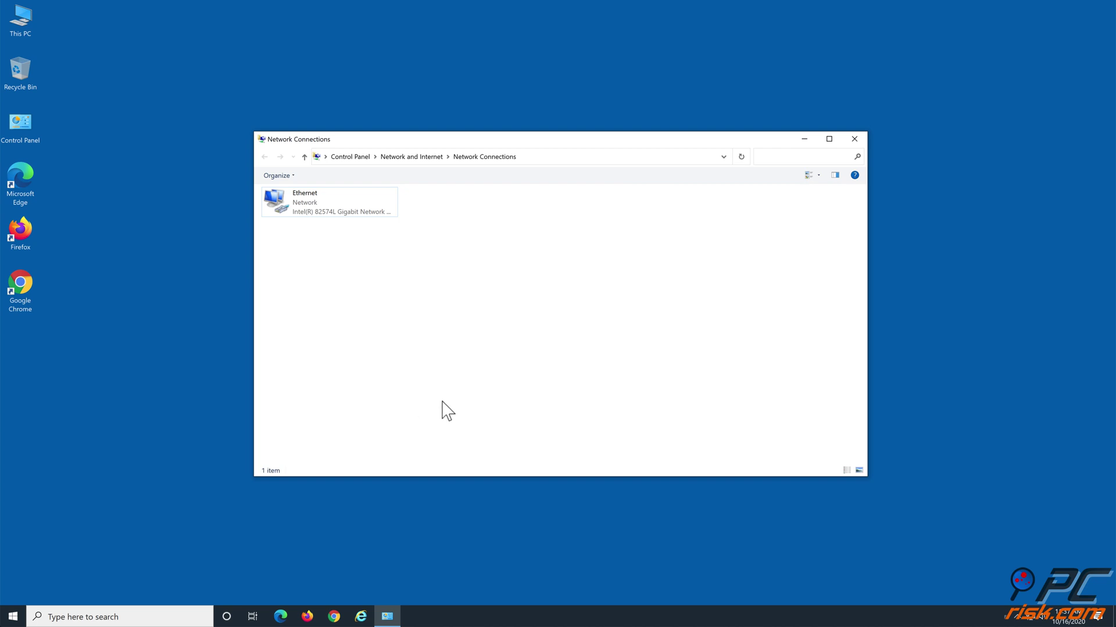
# Step: Close Network Connections and restart the PC from the Start menu's power options
pyautogui.click(852, 151)
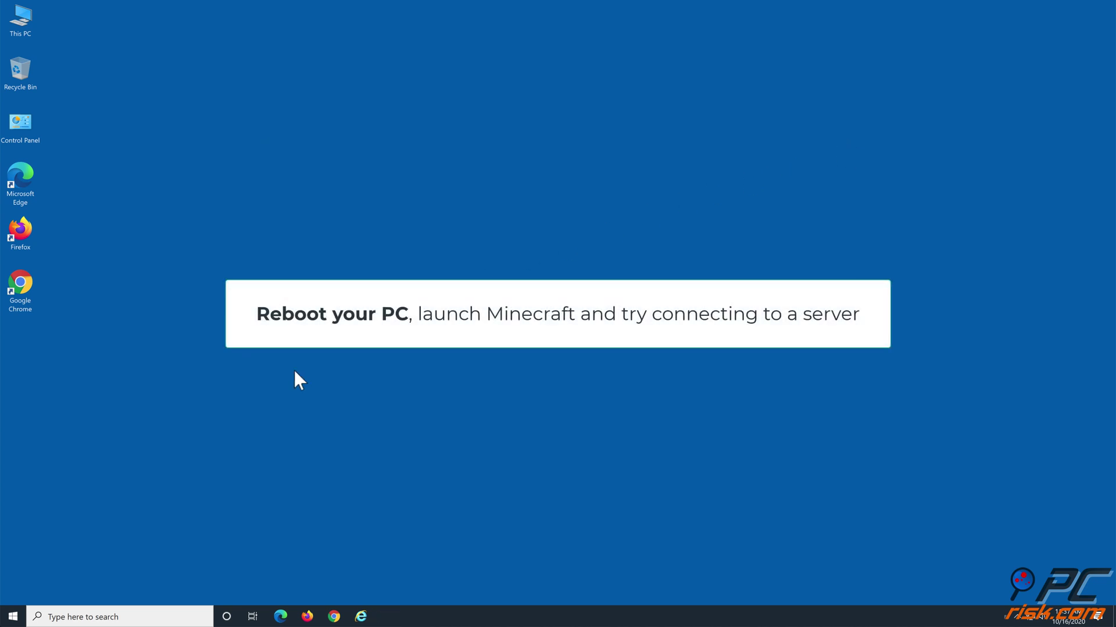
pyautogui.click(13, 614)
pyautogui.click(13, 593)
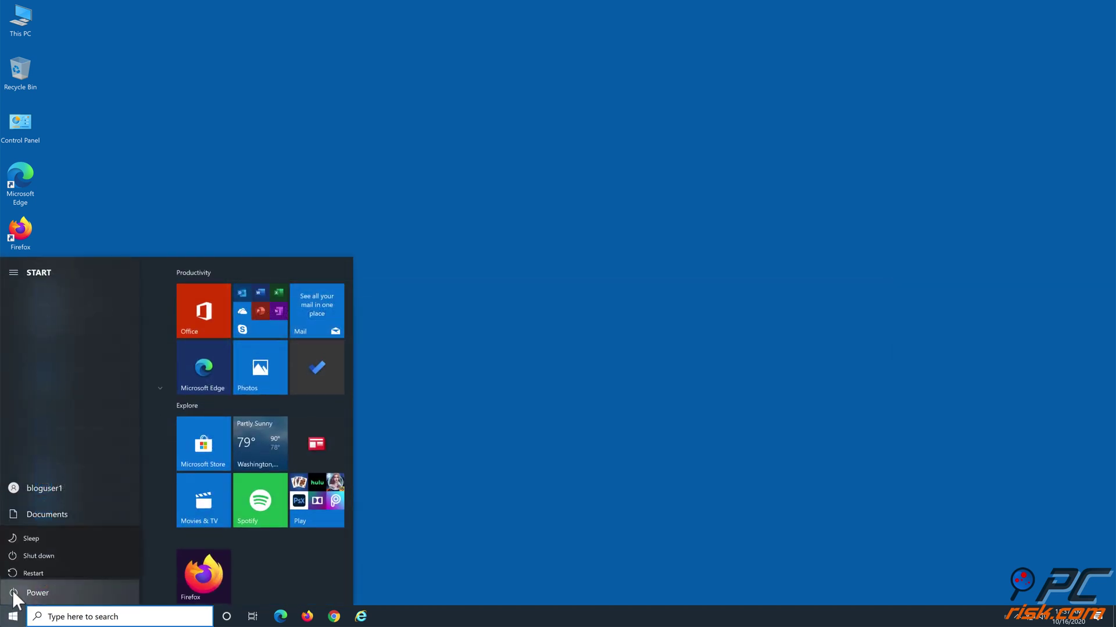
pyautogui.click(50, 563)
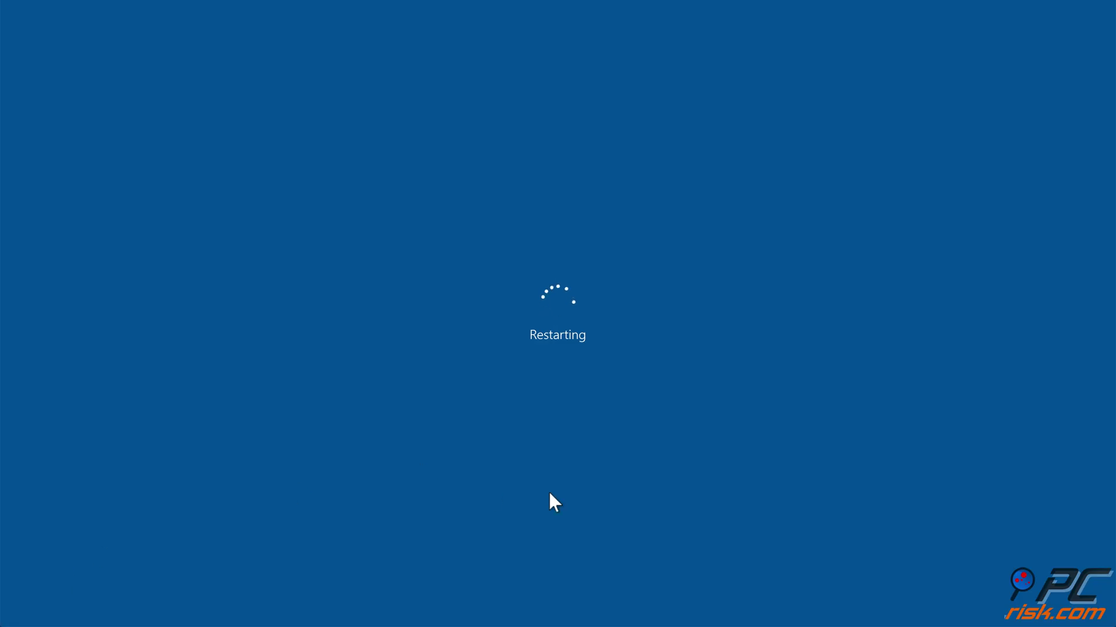